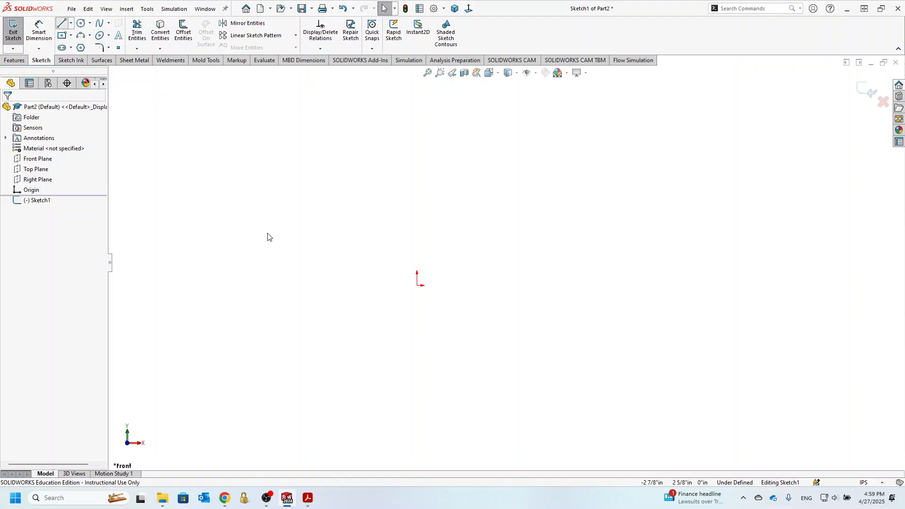
Step: Sketch a horizontal baseline from the origin in two collinear segments, the first about 3 3/16 in, and complete a triangle over the second segment
key("l")
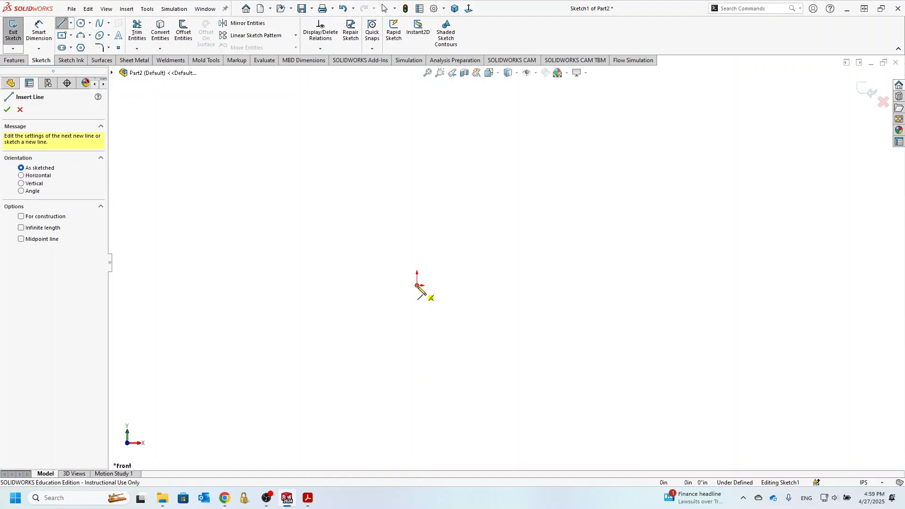
left_click(417, 285)
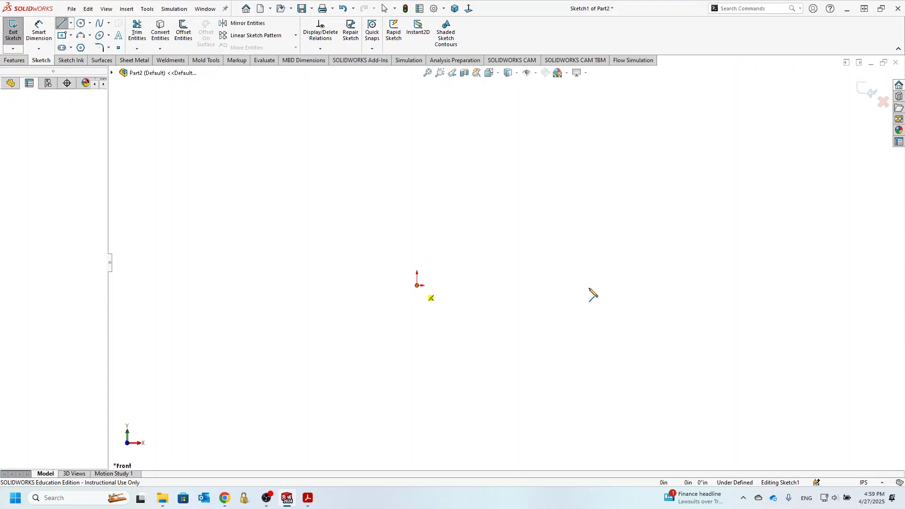
left_click(632, 285)
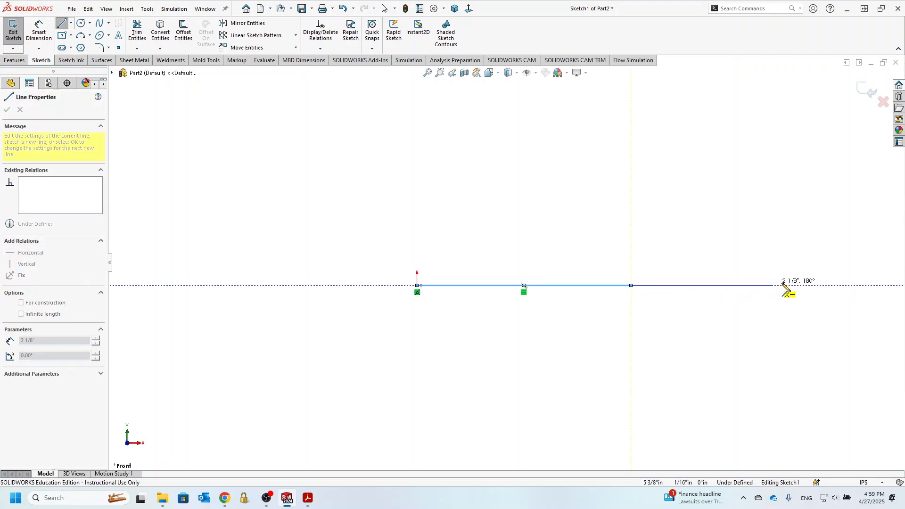
left_click(811, 285)
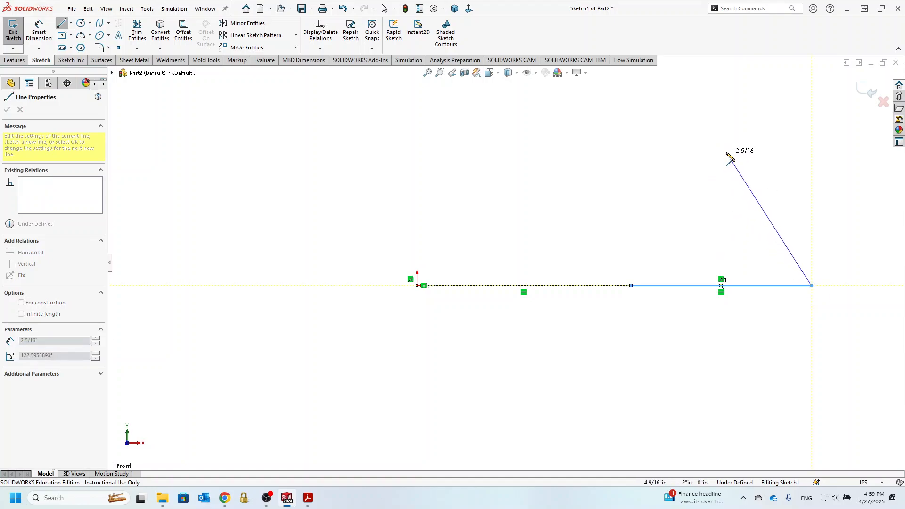
left_click(721, 154)
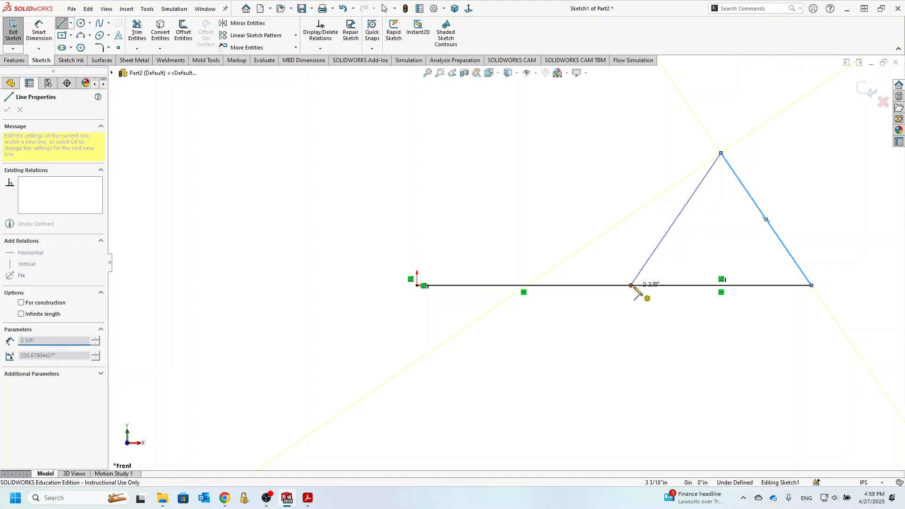
left_click(632, 286)
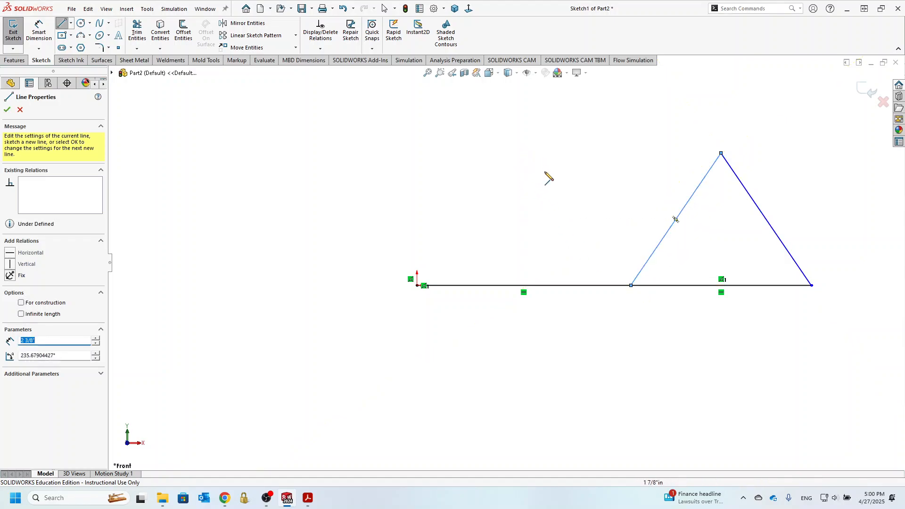
Step: Sketch a triangle with sides of about 2 5/8 in over the left baseline segment and join the two apexes with a line
left_click(632, 285)
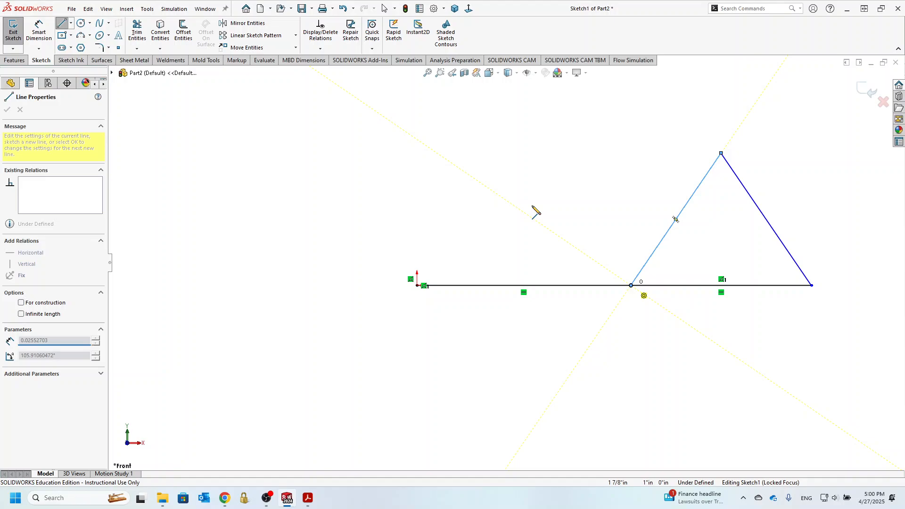
left_click(524, 146)
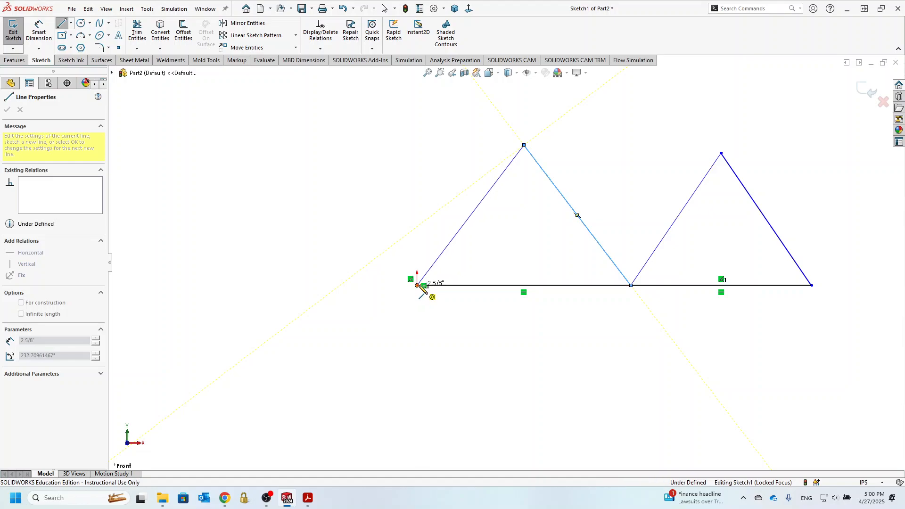
left_click(419, 285)
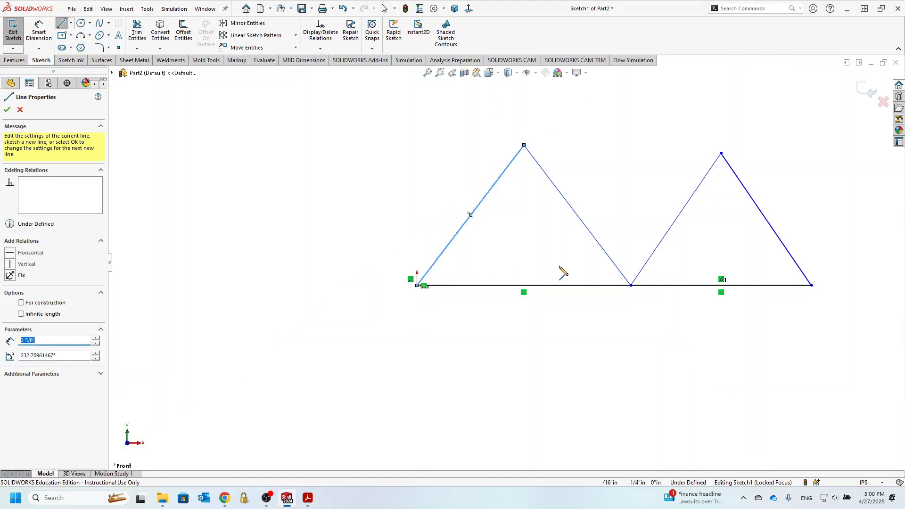
left_click(524, 146)
left_click(722, 153)
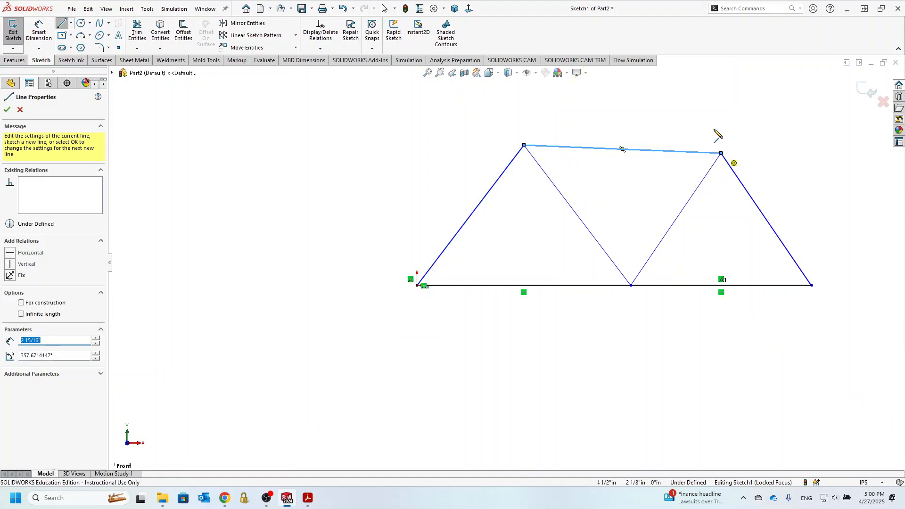
key("Escape")
key("Escape")
Step: Add a Horizontal relation to the line joining the two apexes
left_click(647, 150)
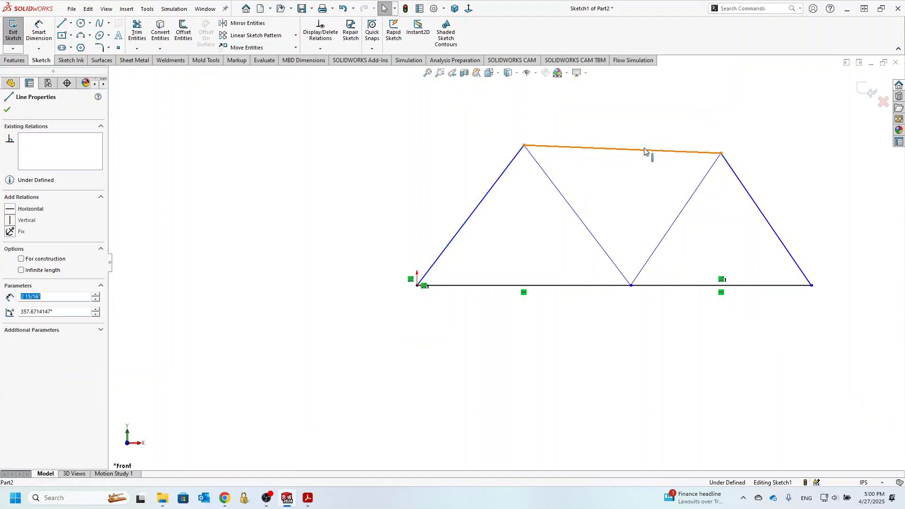
left_click(9, 209)
left_click(398, 156)
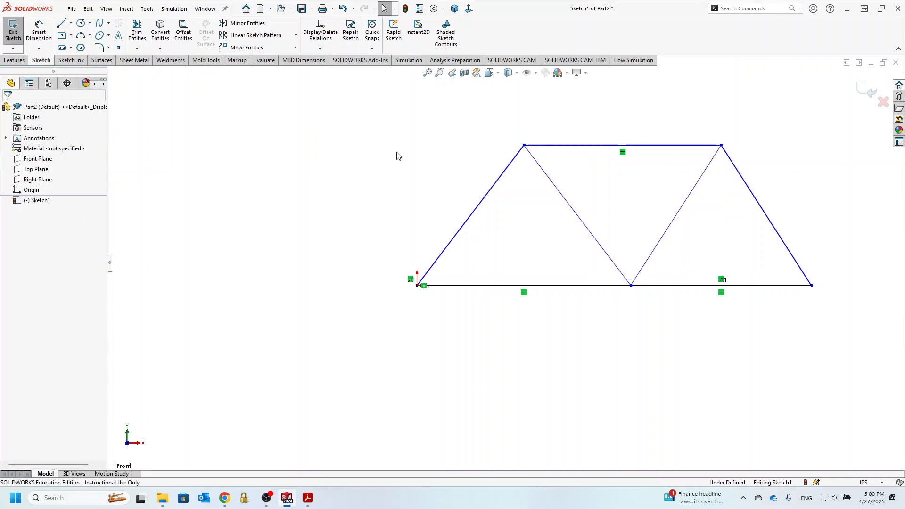
Step: Dimension the left baseline segment below the truss and set its length to 10 ft
left_click(38, 31)
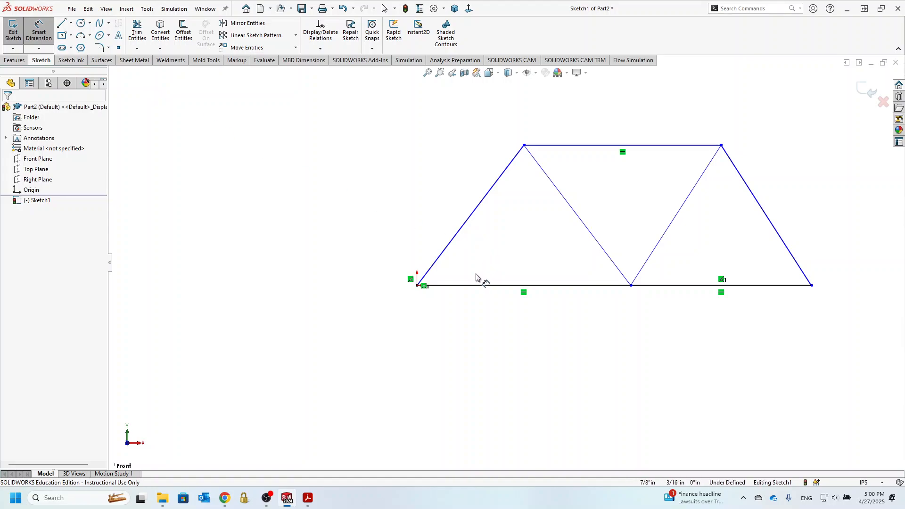
left_click(480, 289)
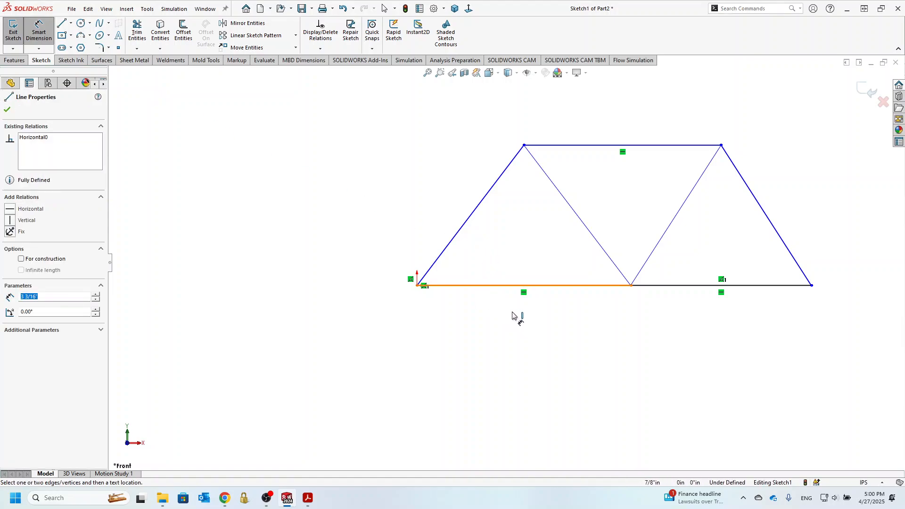
left_click(537, 320)
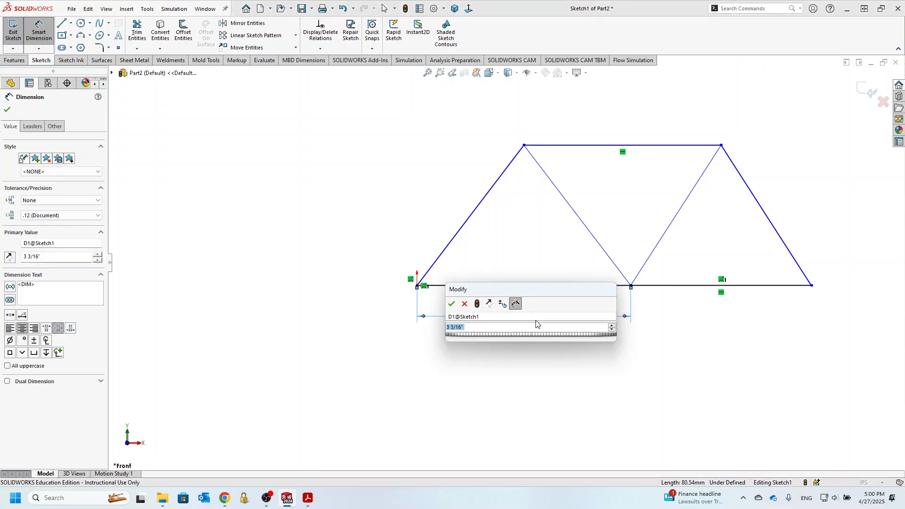
type("10")
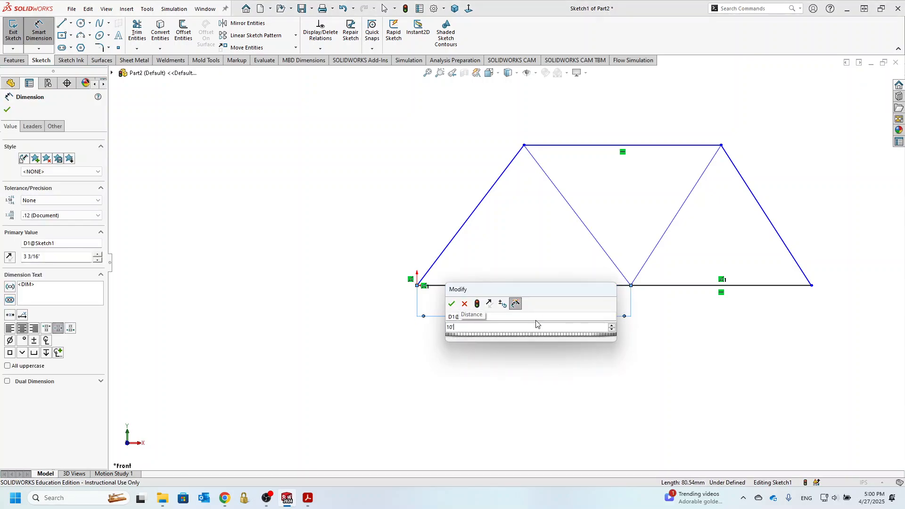
type("'")
key("Return")
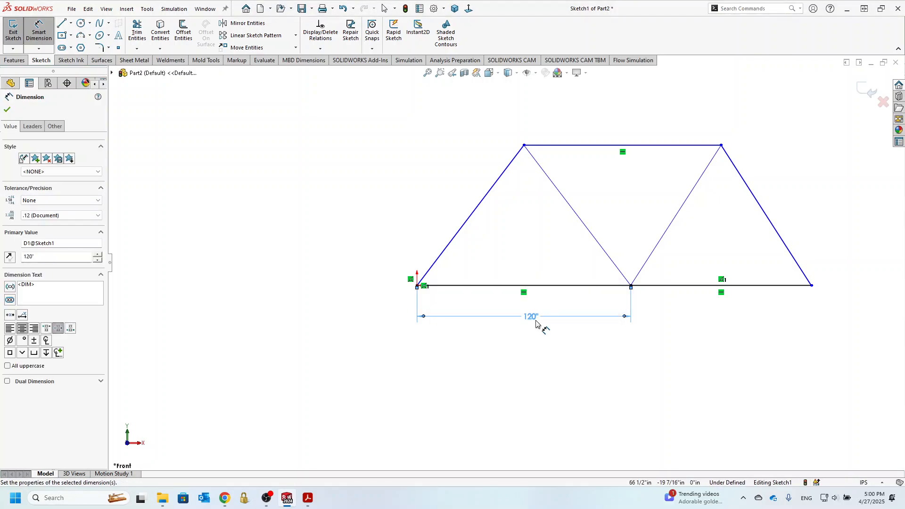
left_click(705, 287)
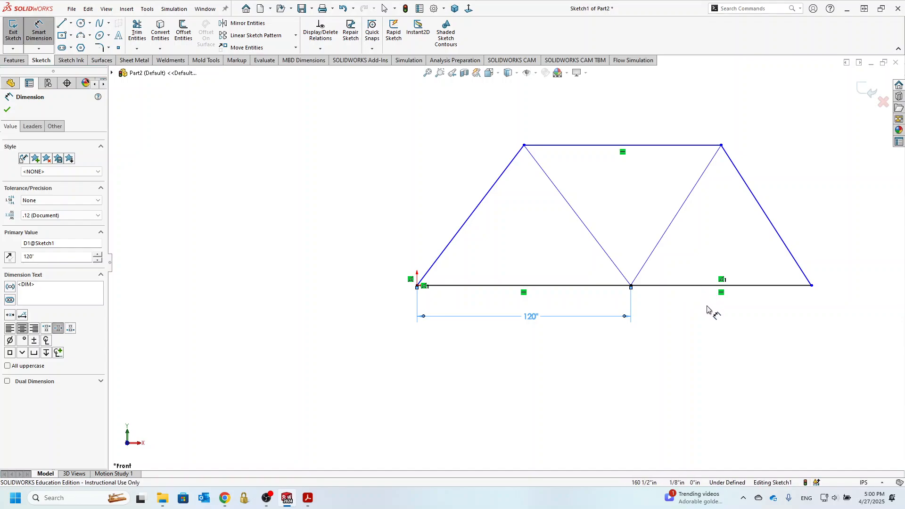
left_click(726, 325)
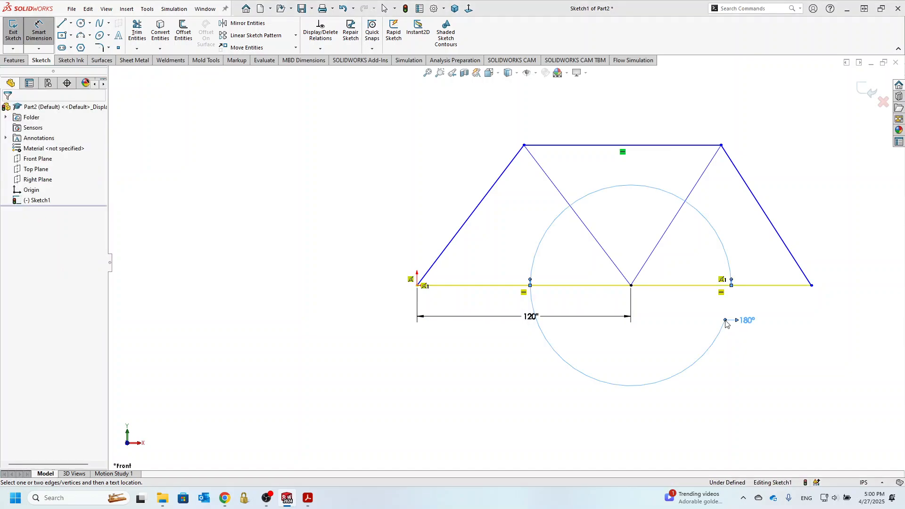
key("Escape")
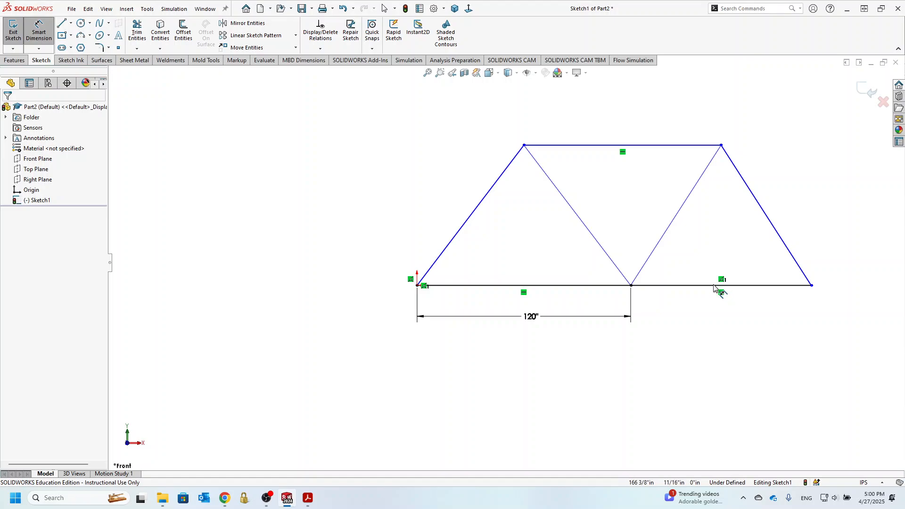
Step: Dimension the right baseline segment below the truss and set its length to 10 ft
left_click(726, 324)
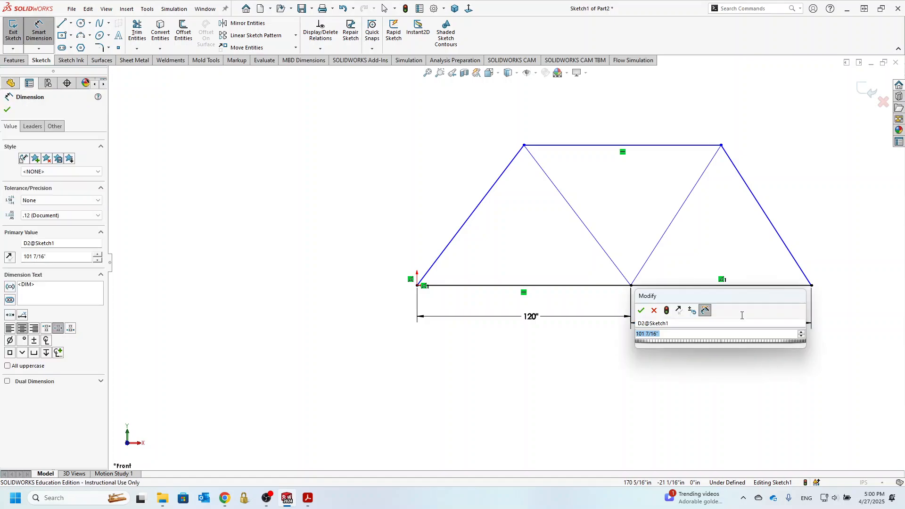
type("10")
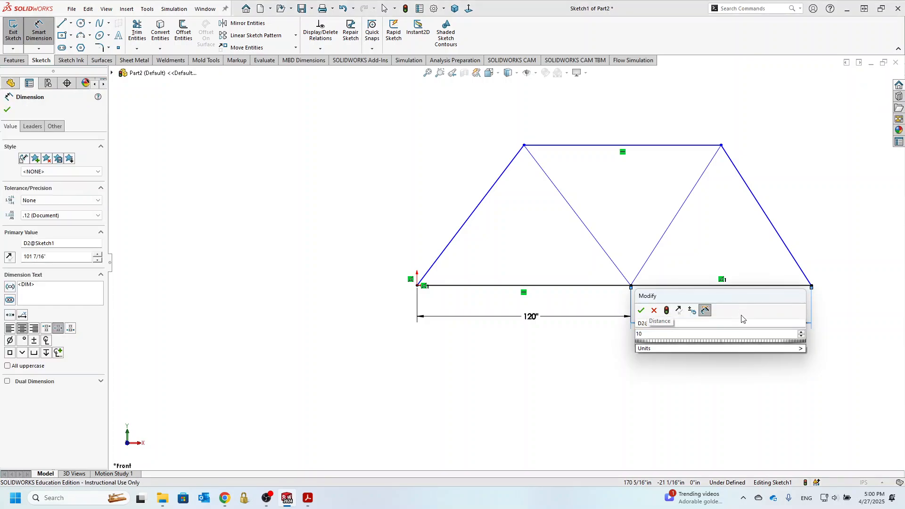
type("ft")
key("Return")
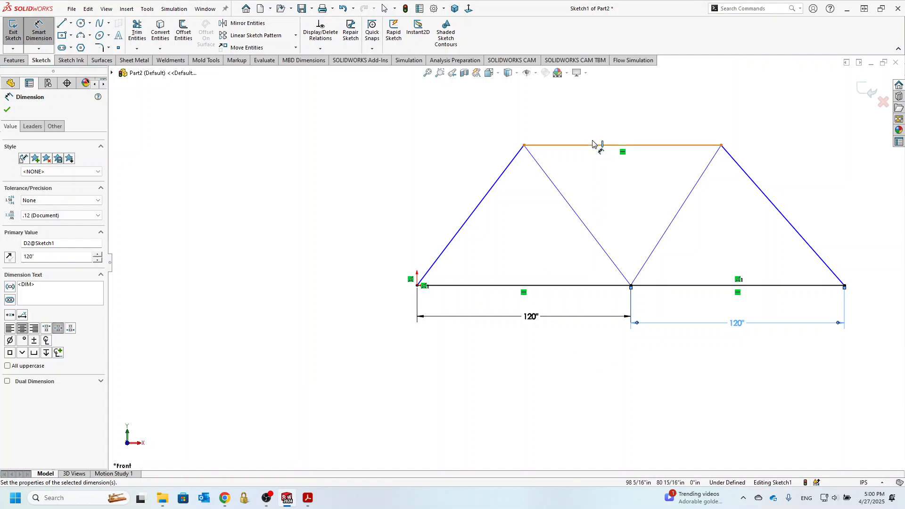
Step: Dimension the truss's top line and set its length to 10 ft
left_click(609, 145)
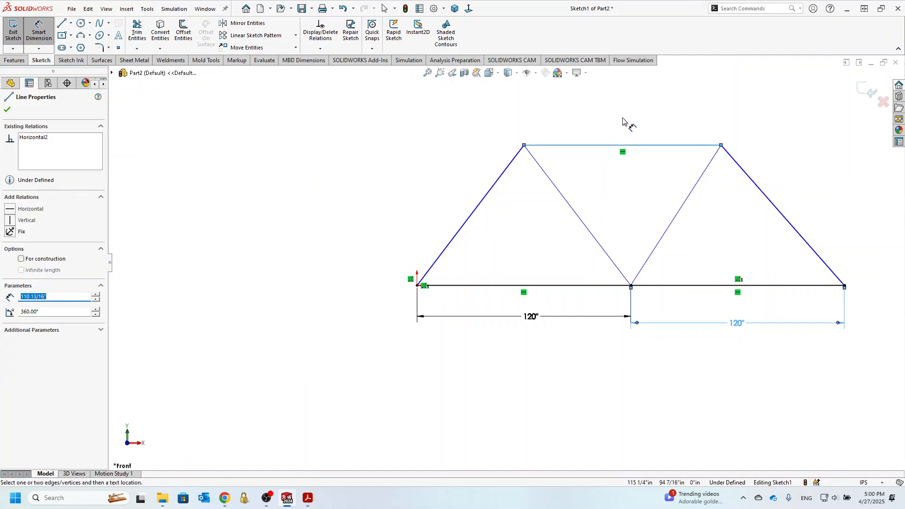
left_click(623, 120)
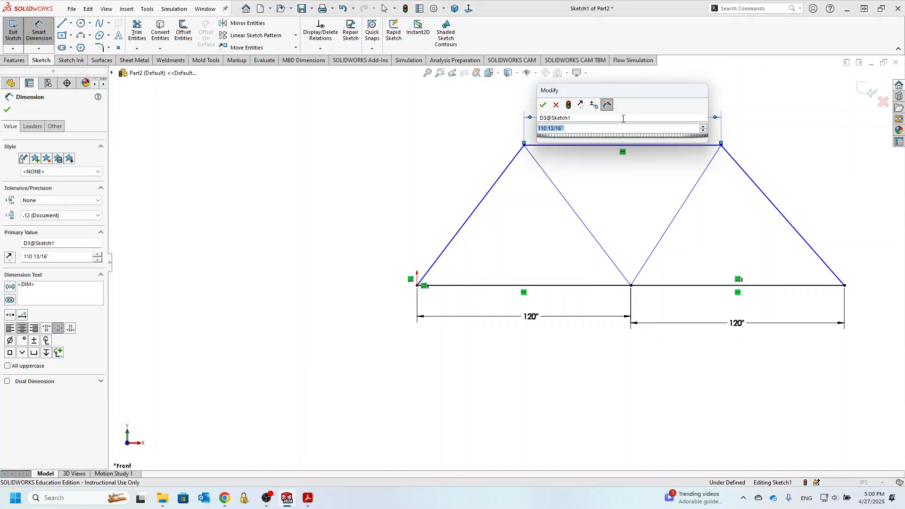
type("10ft")
key("Return")
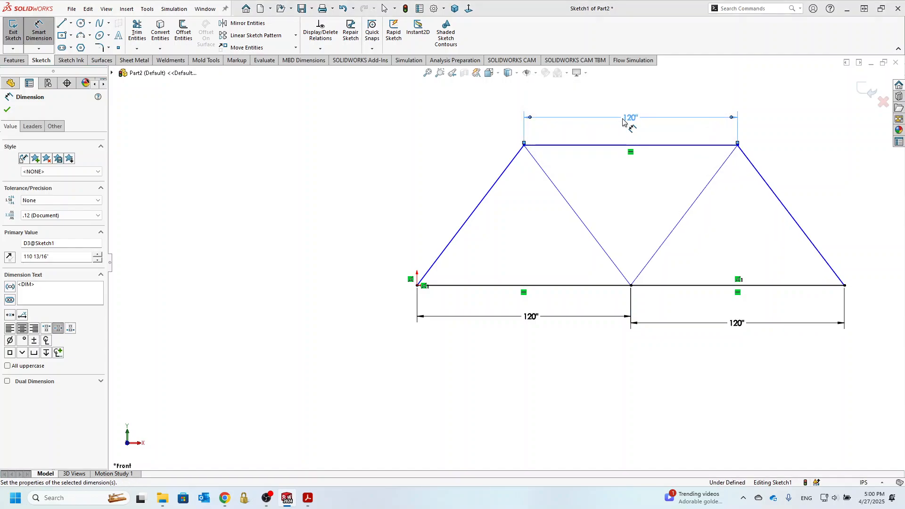
Step: Dimension the vertical distance between the top line and the baseline, and set the truss height to 96 in
left_click(565, 145)
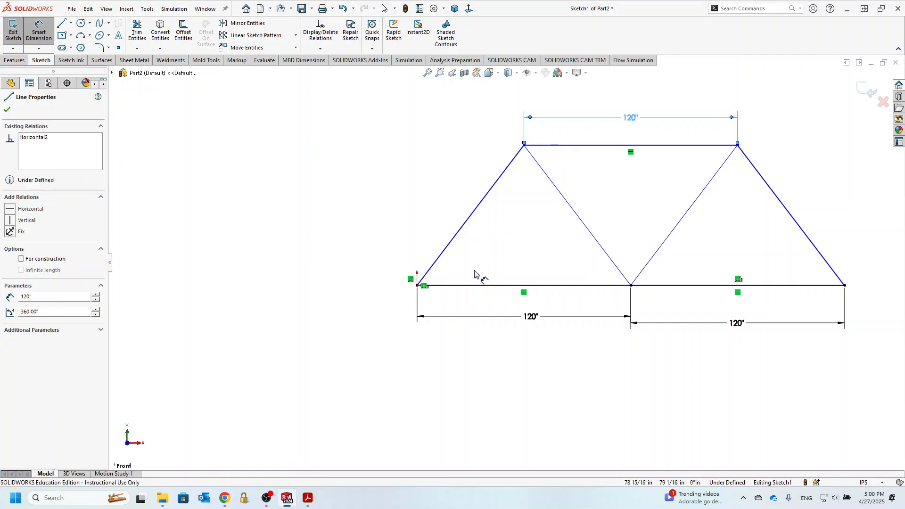
left_click(475, 286)
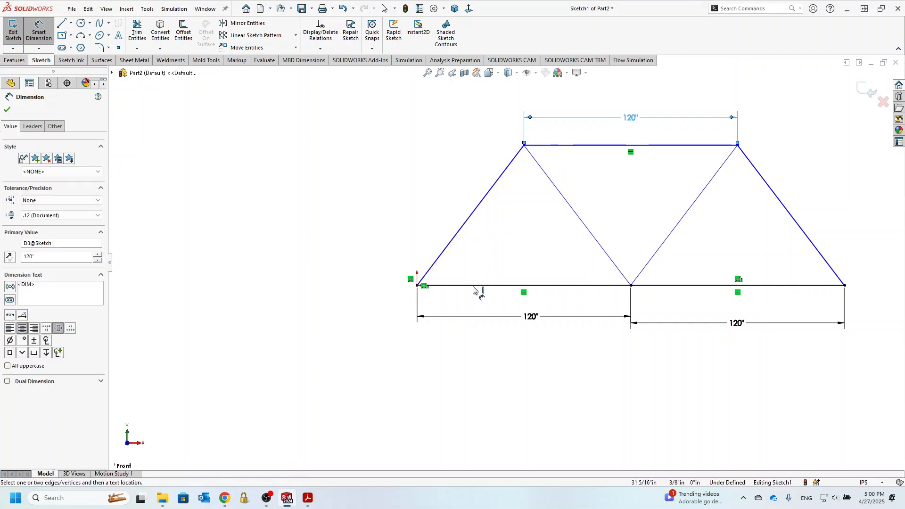
left_click(366, 213)
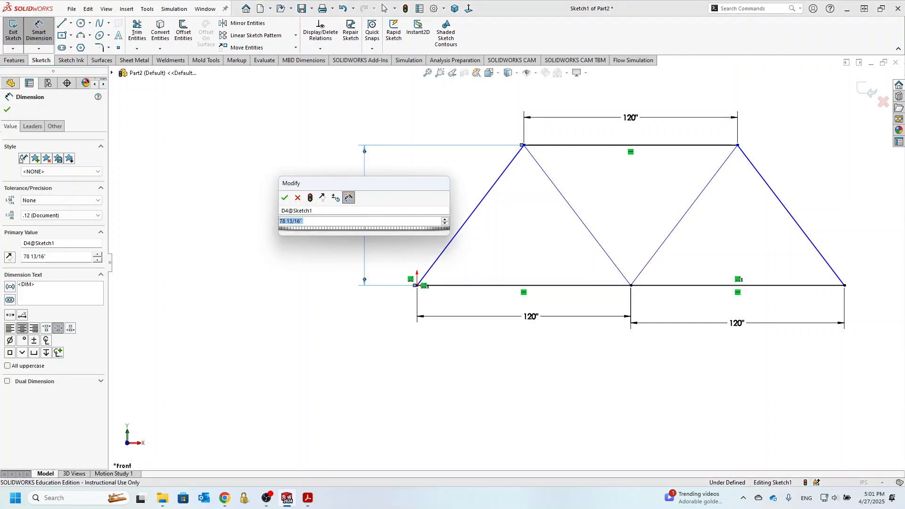
type("96")
key("Return")
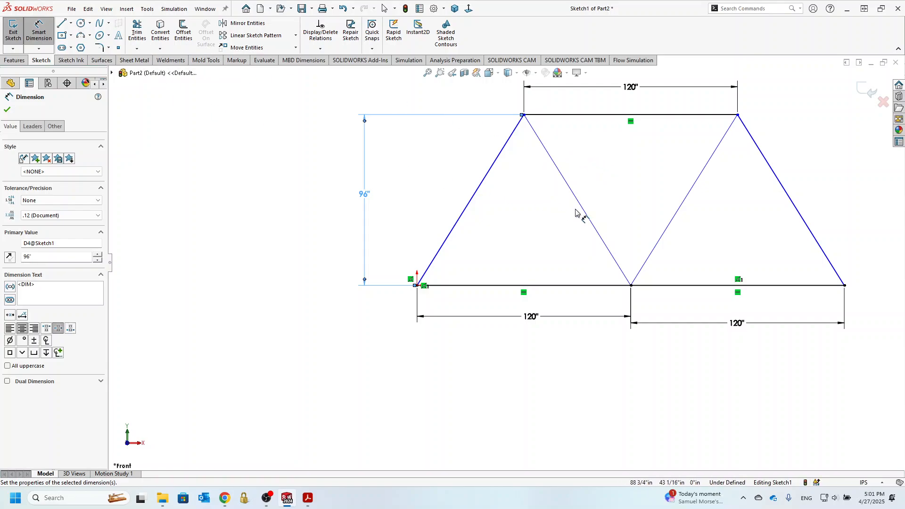
key("Escape")
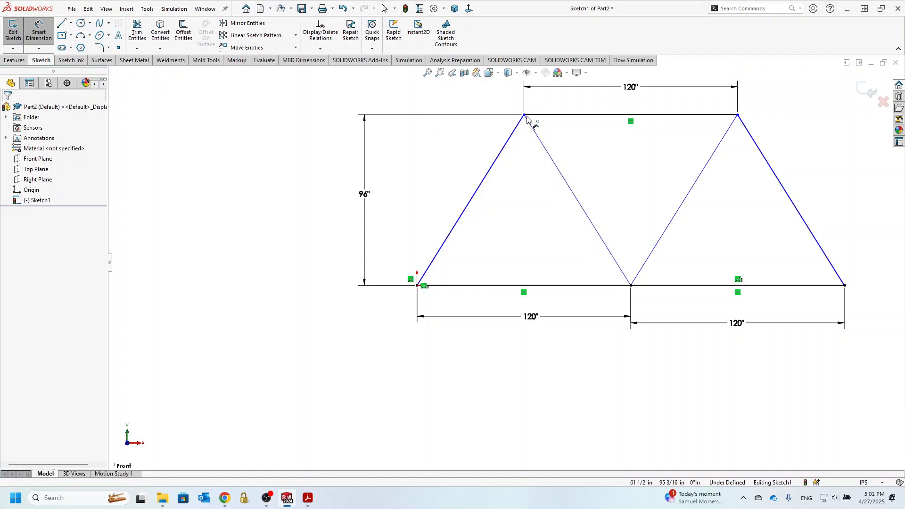
key("Escape")
Step: Add a Vertical relation between the truss's upper left joint and the midpoint of the left baseline segment
left_click(525, 115)
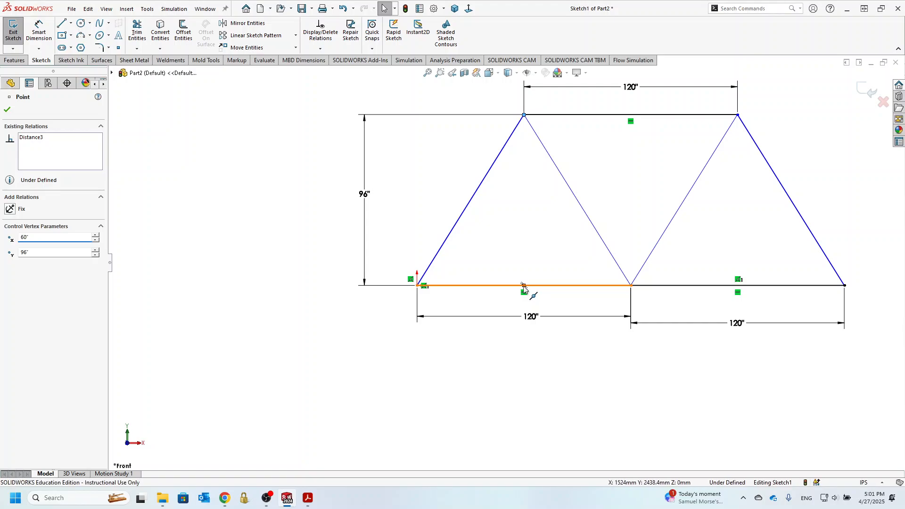
left_click(524, 286, "ctrl")
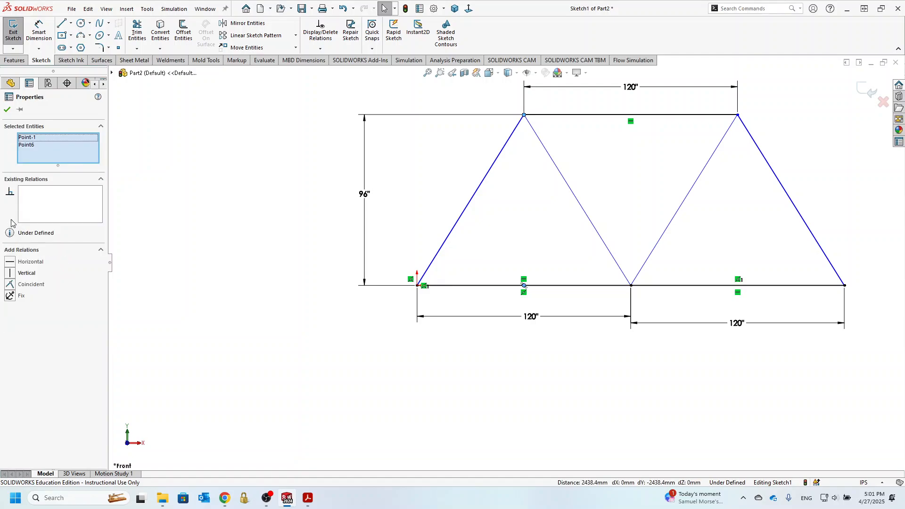
left_click(16, 277)
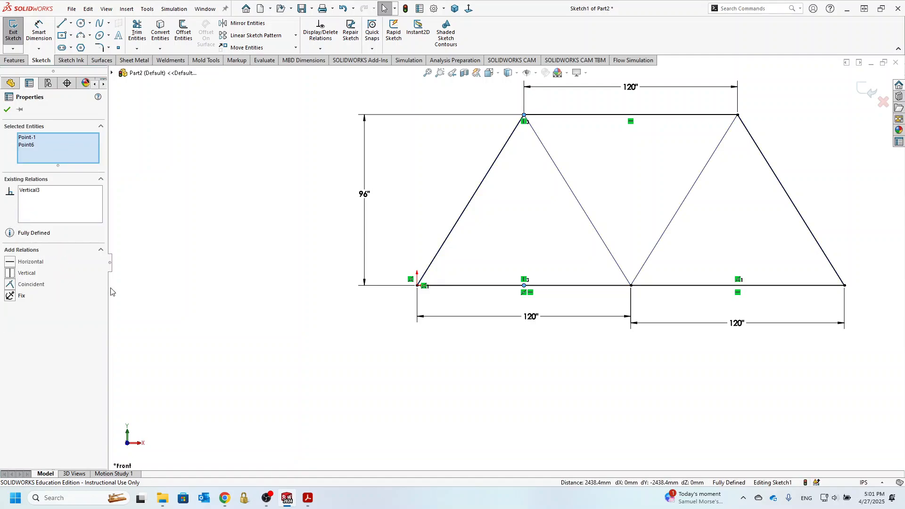
left_click(524, 360)
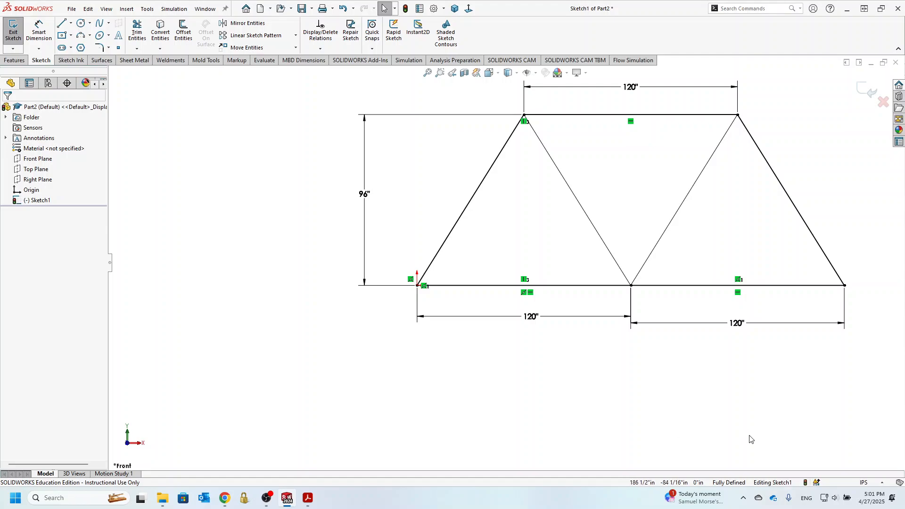
Step: Finish the sketch and start an ansi inch, 1.5 sch 40 pipe structural member, grouping the truss's five outer lines as its first group
left_click(871, 97)
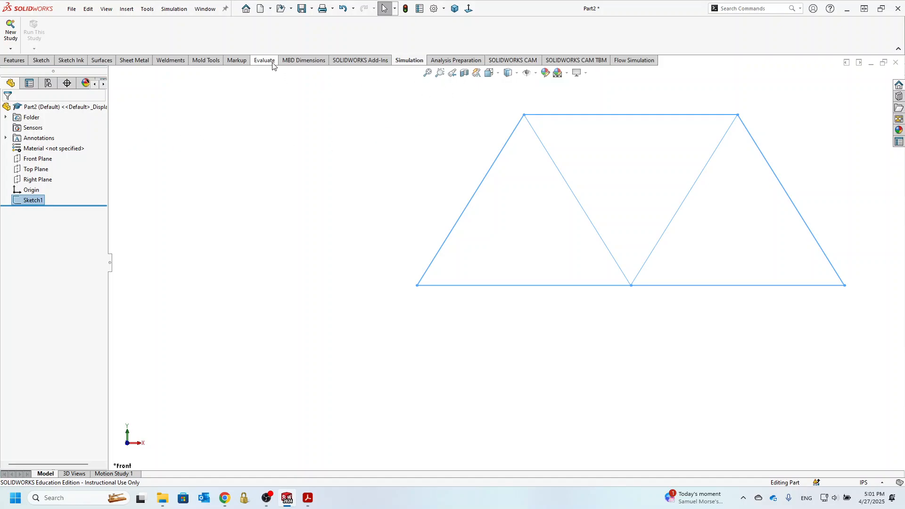
left_click(165, 62)
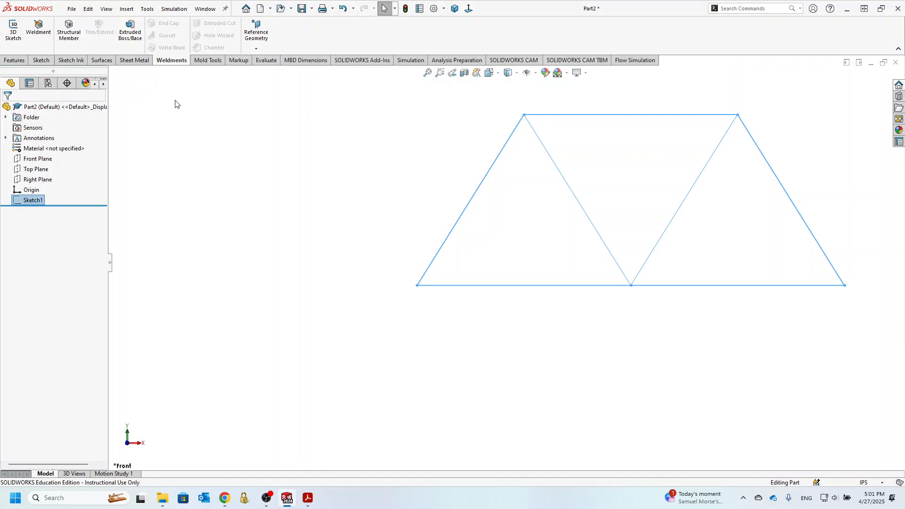
left_click(69, 33)
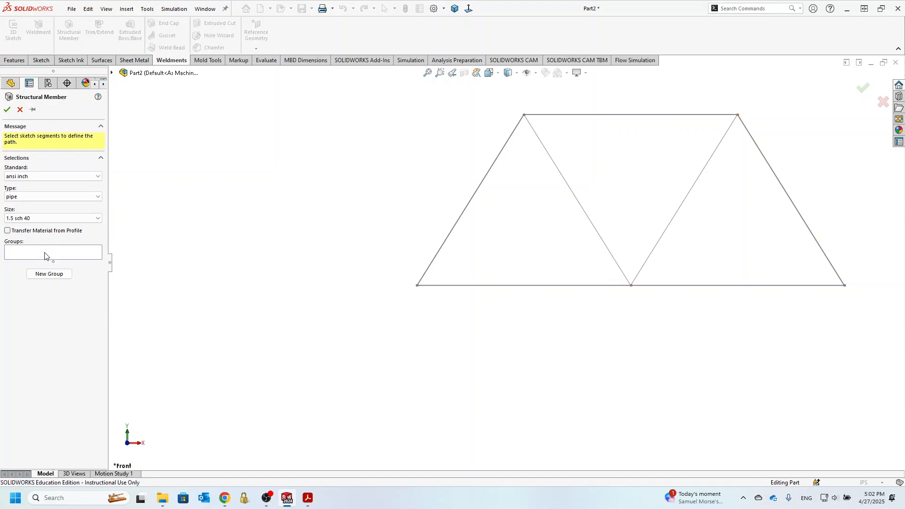
left_click(49, 275)
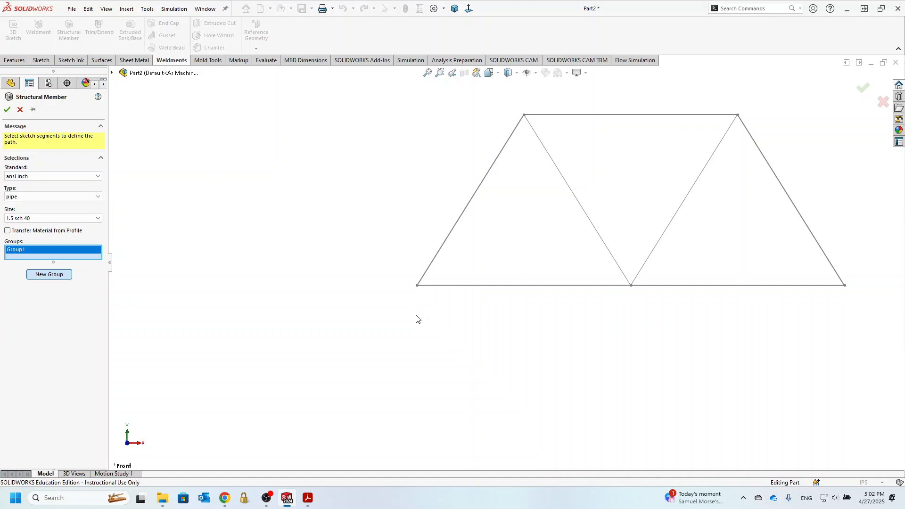
left_click(458, 226)
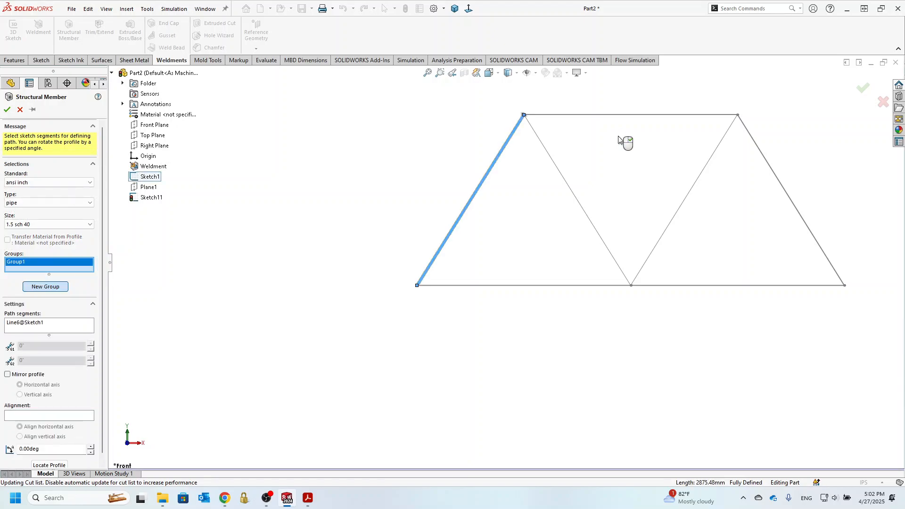
left_click(613, 116)
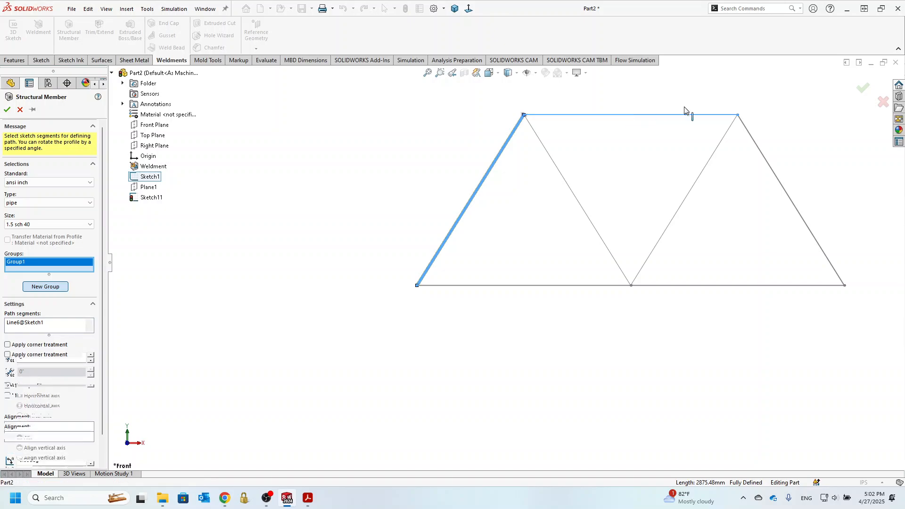
left_click(778, 180)
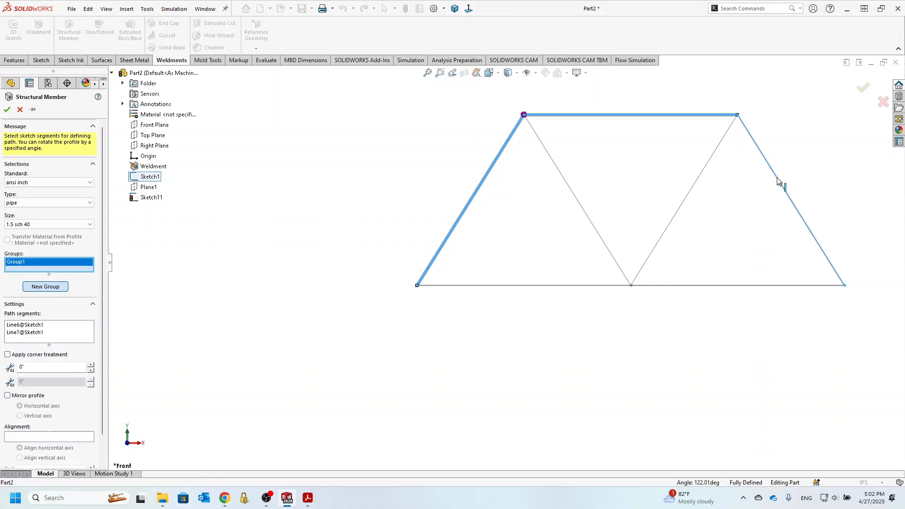
left_click(736, 286)
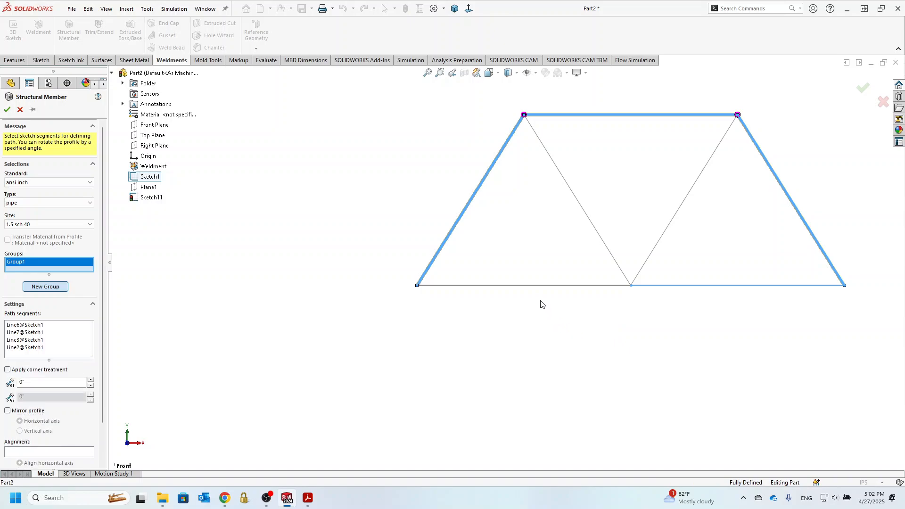
left_click(538, 288)
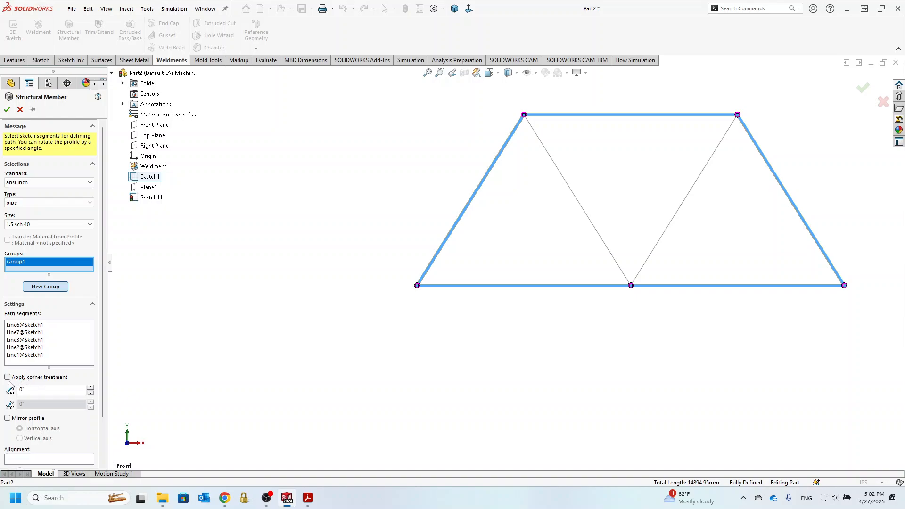
Step: Add the two inner diagonals as a second group and create the pipe structural members
left_click(43, 287)
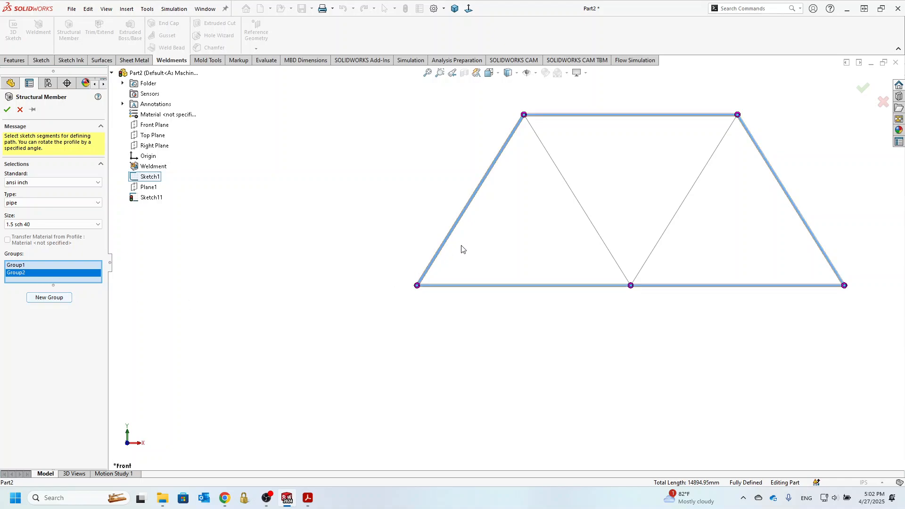
left_click(570, 185)
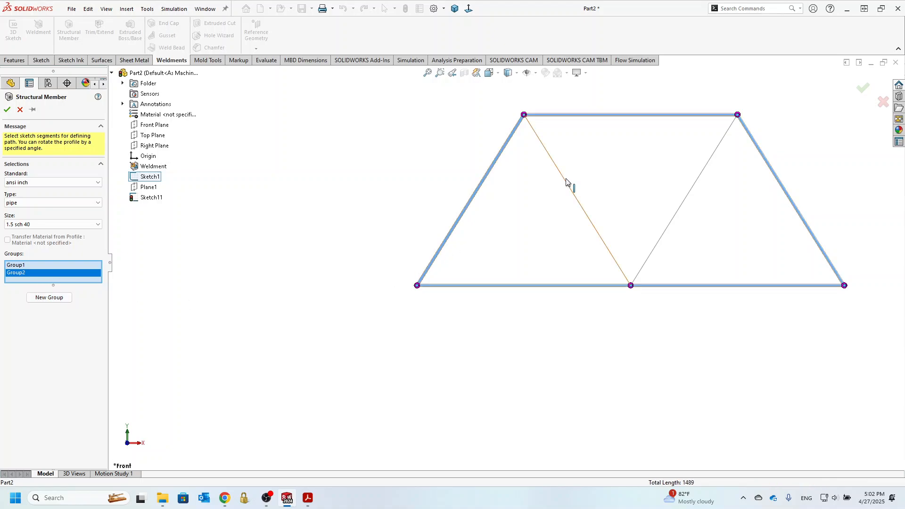
left_click(696, 187)
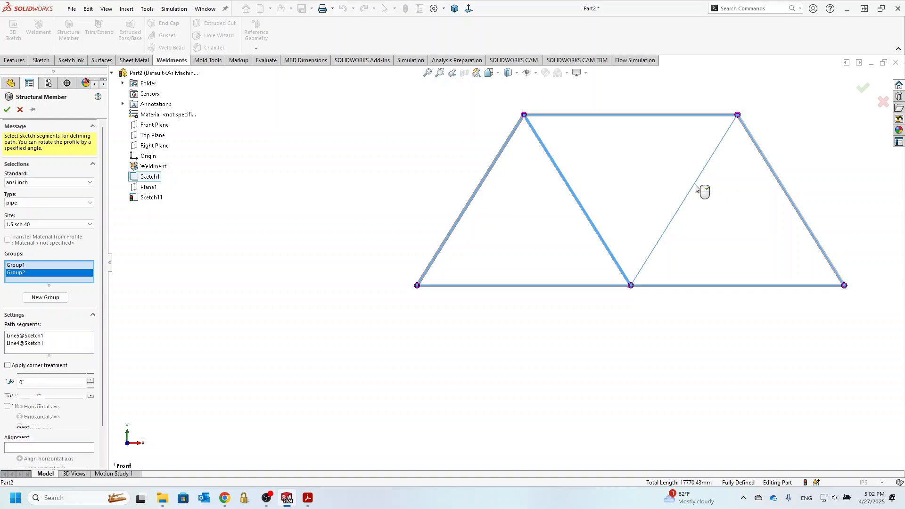
left_click(7, 112)
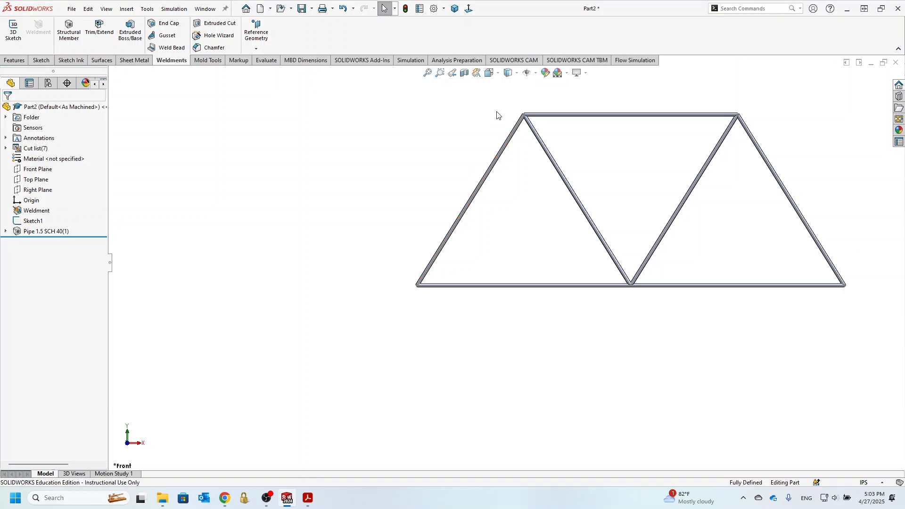
Step: Create a new static simulation study named Structural
scroll(686, 141, "up", 3)
scroll(609, 144, "down", 2)
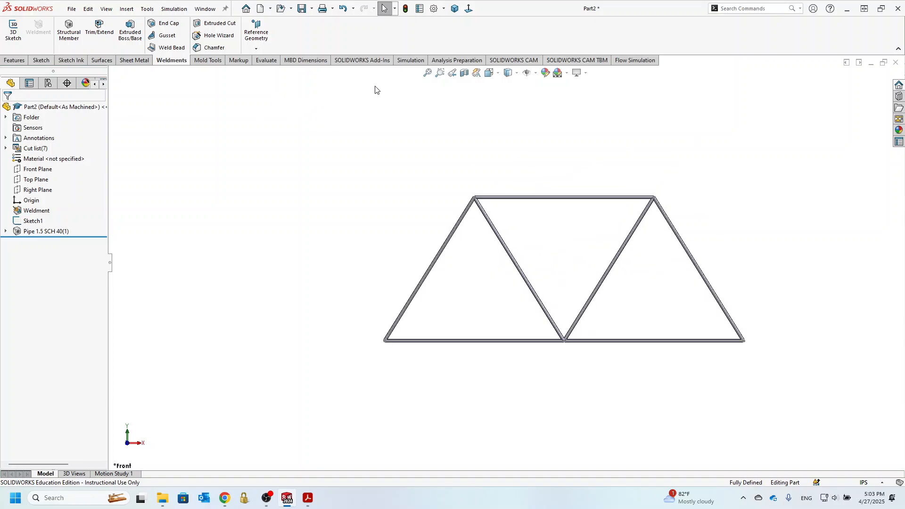
left_click(410, 60)
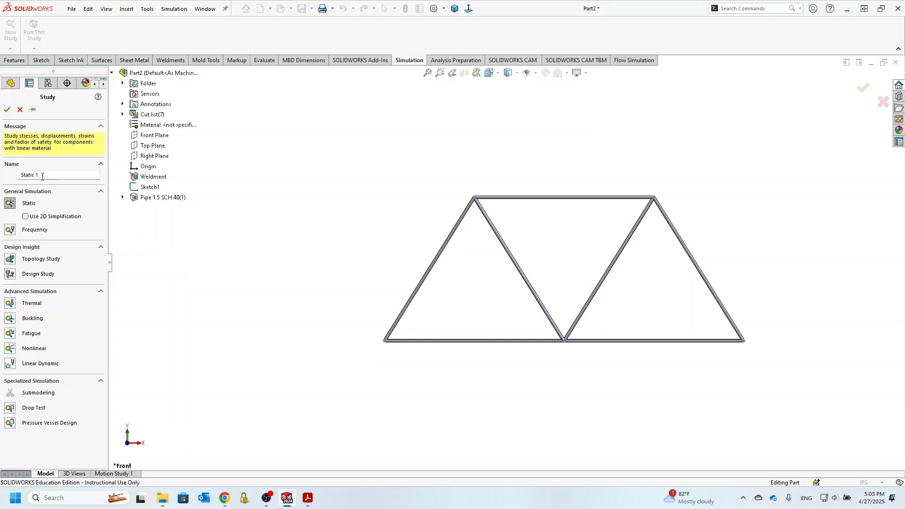
type("Structural")
left_click(7, 111)
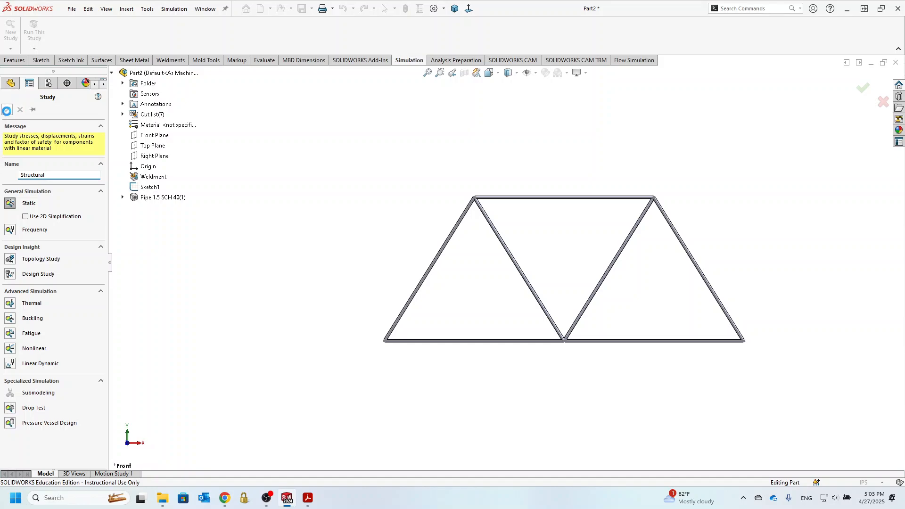
left_click(7, 110)
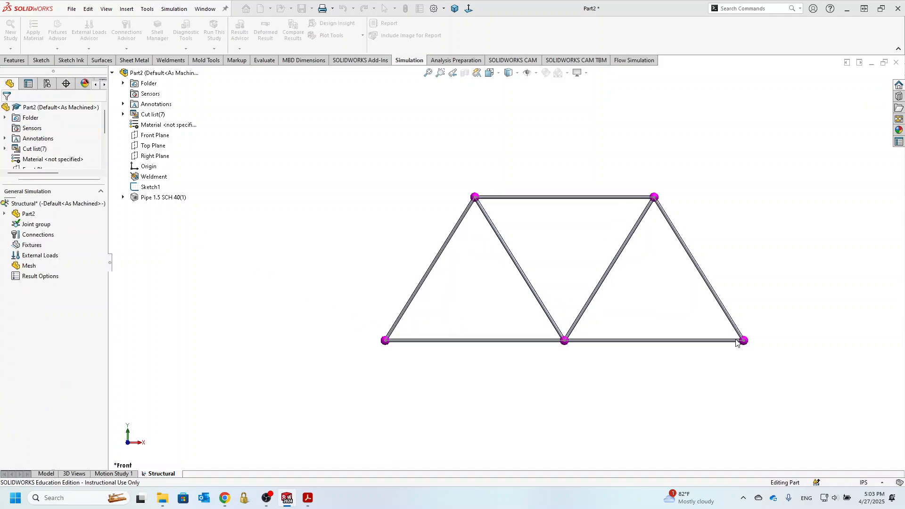
Step: Expand the study's cut list and define all seven pipe bodies as Truss elements
left_click(4, 215)
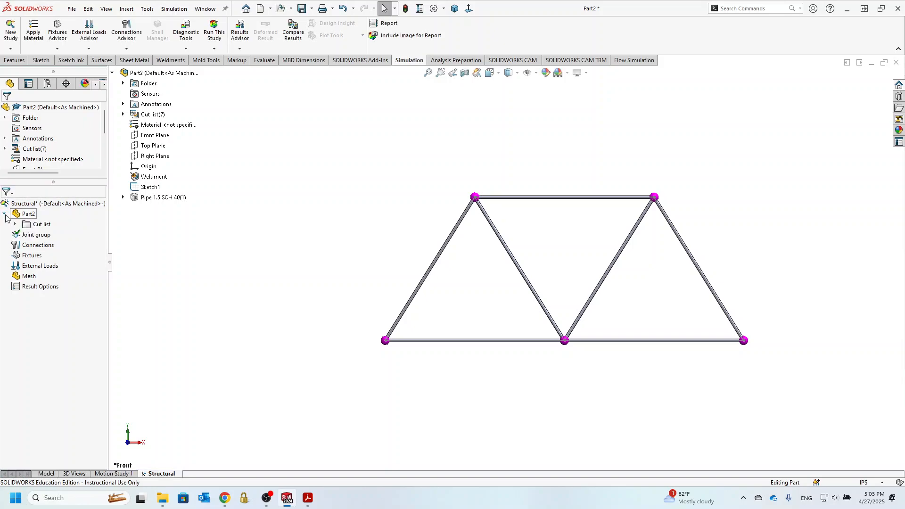
left_click(16, 225)
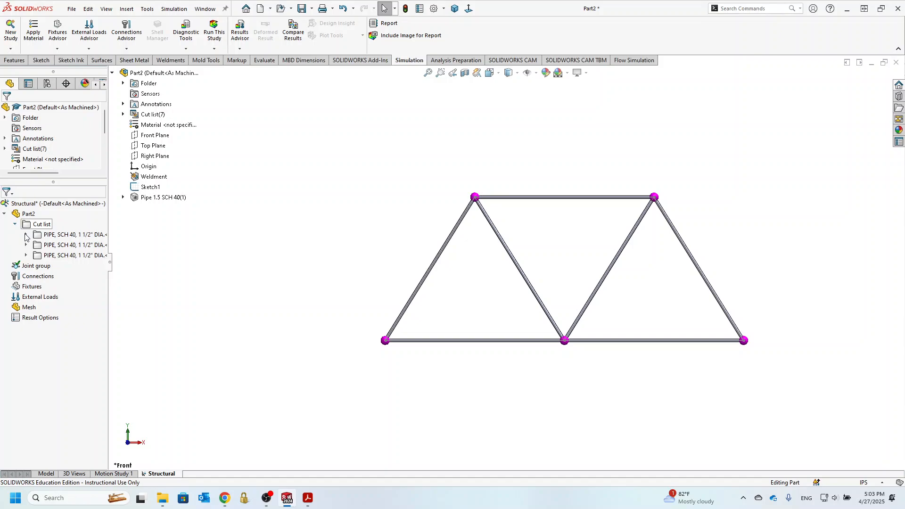
left_click(26, 235)
left_click(25, 266)
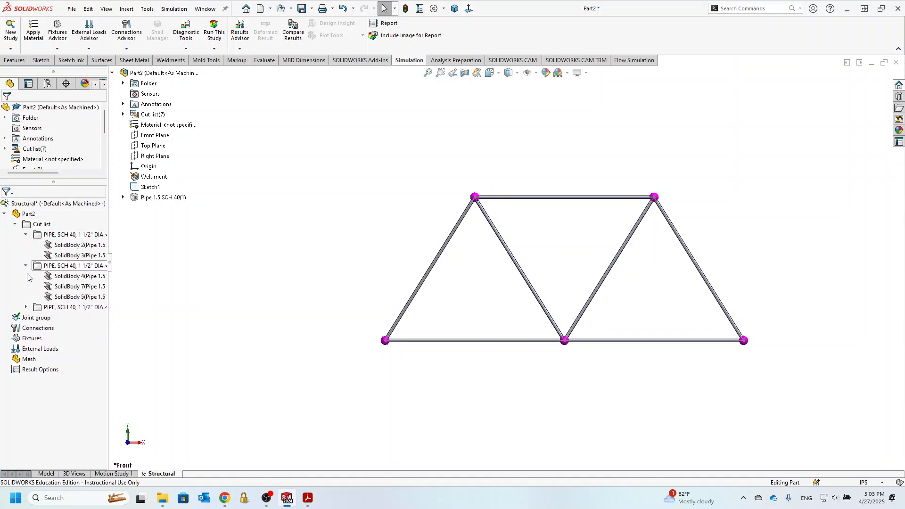
left_click(26, 307)
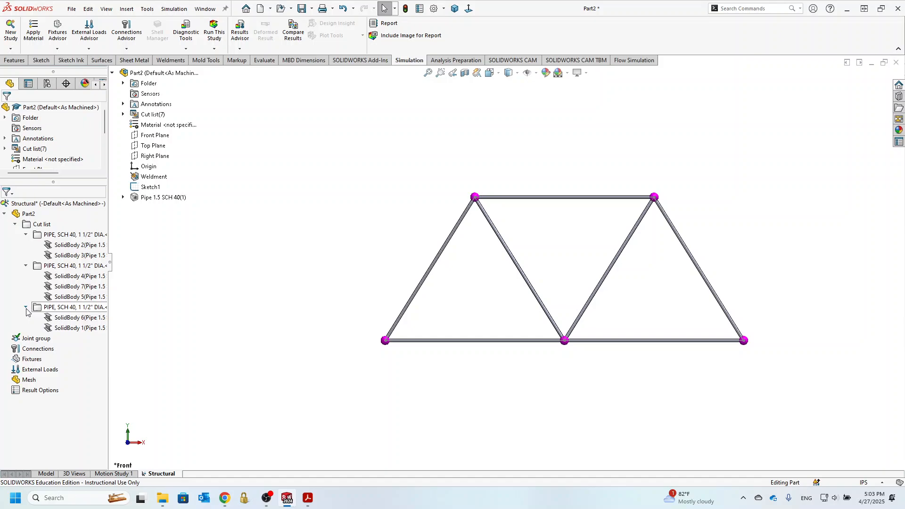
left_click(76, 246)
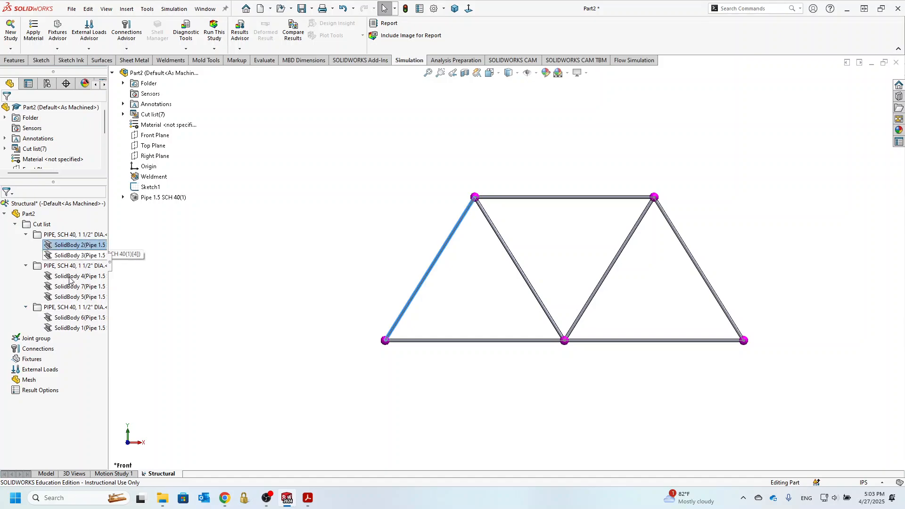
left_click(70, 277, "shift")
left_click(68, 288, "shift")
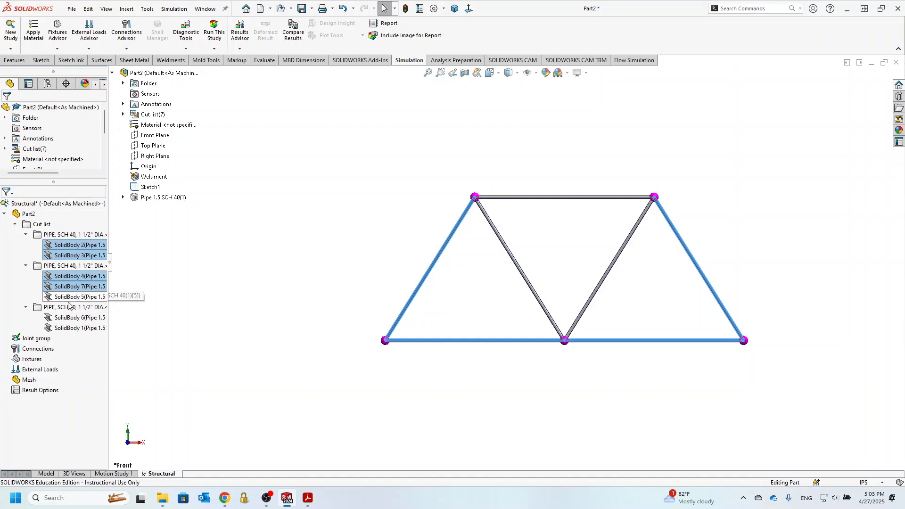
left_click(71, 297, "shift")
left_click(68, 327, "shift")
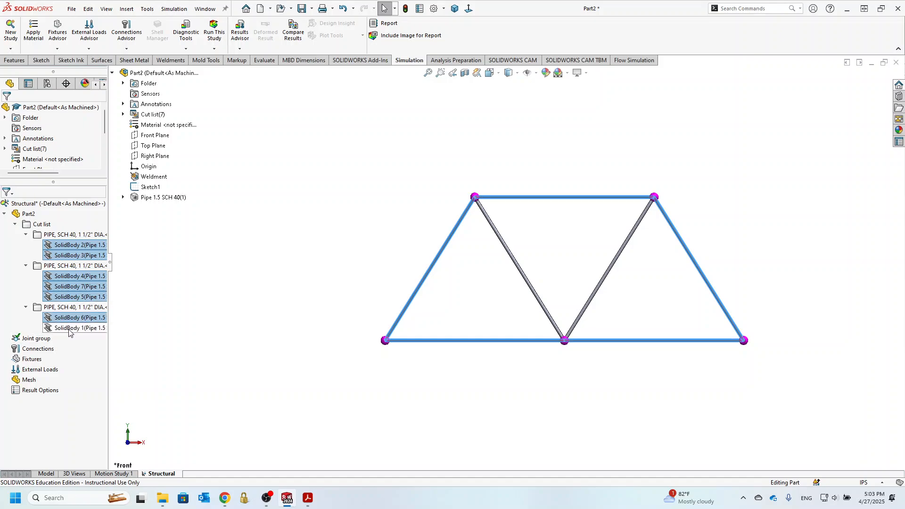
right_click(79, 246)
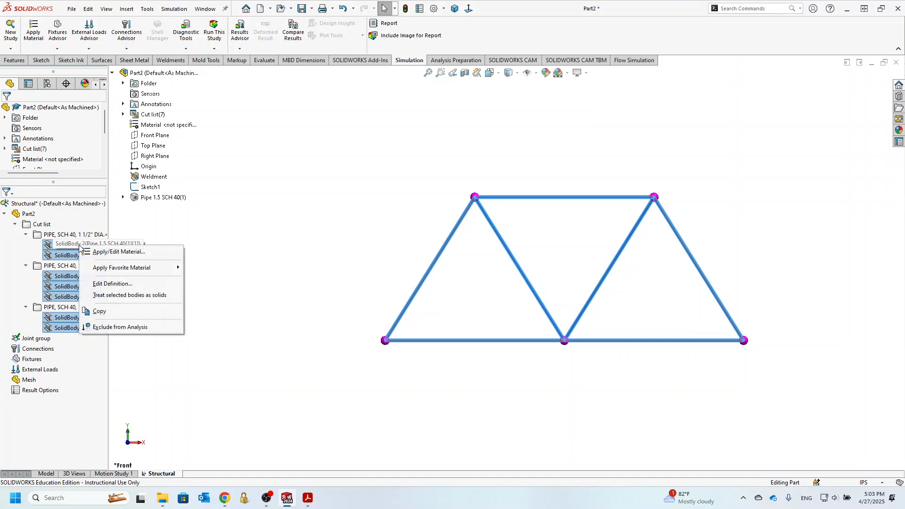
left_click(106, 282)
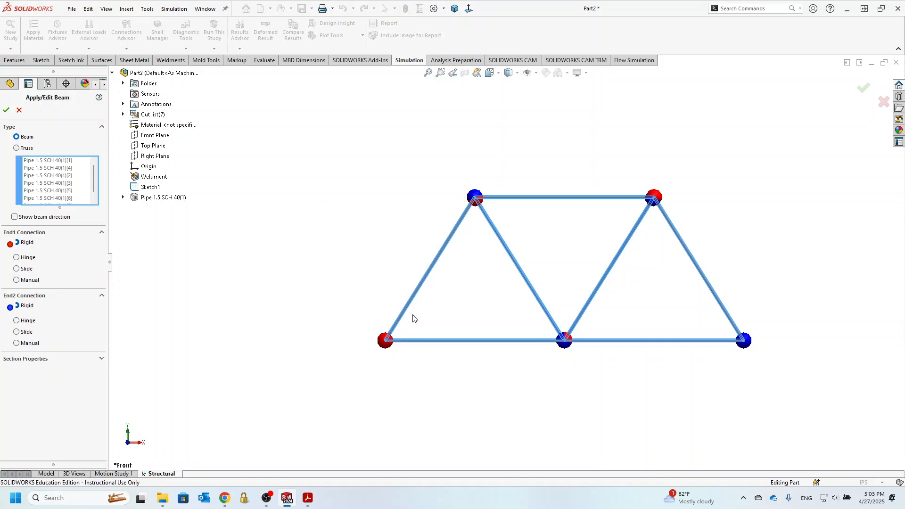
left_click(16, 149)
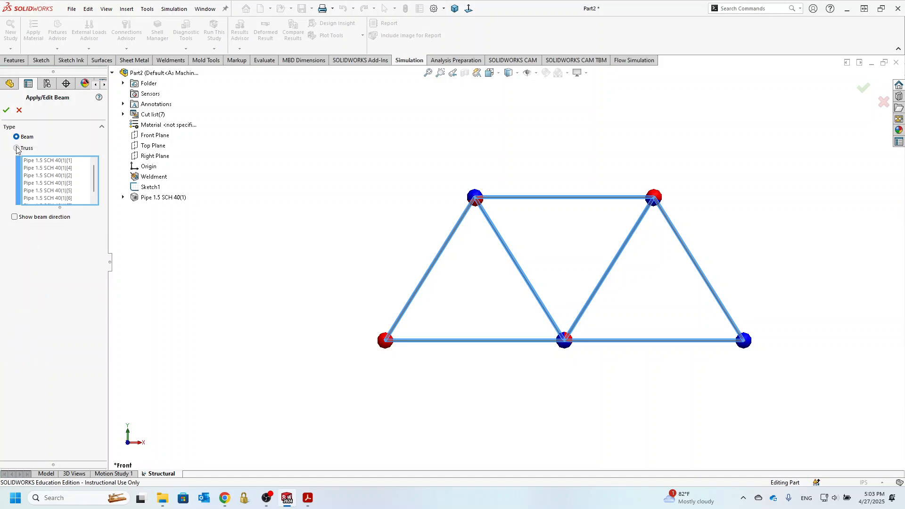
left_click(7, 115)
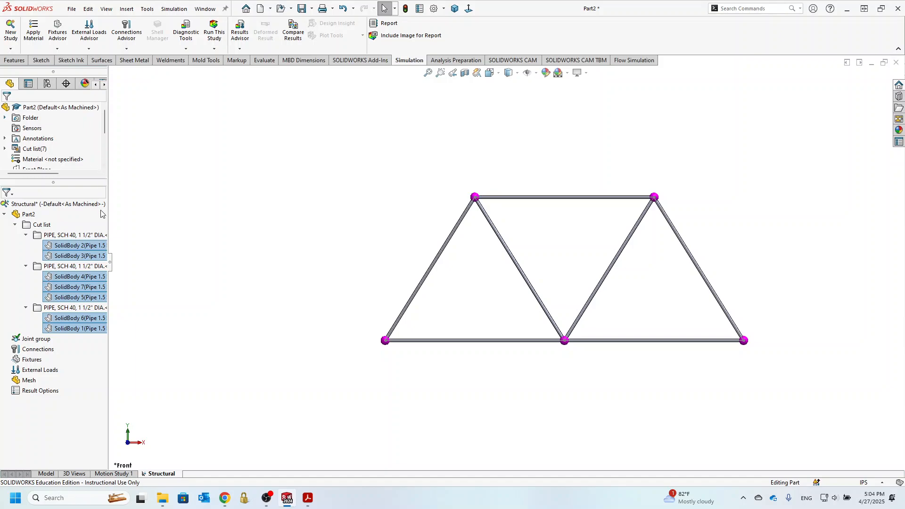
Step: Apply Alloy Steel to all seven pipe bodies in the study
right_click(57, 246)
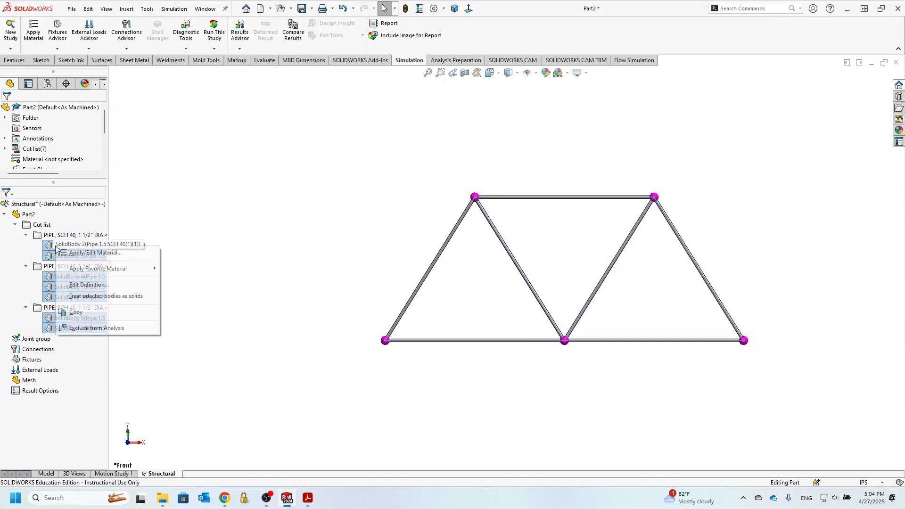
left_click(79, 254)
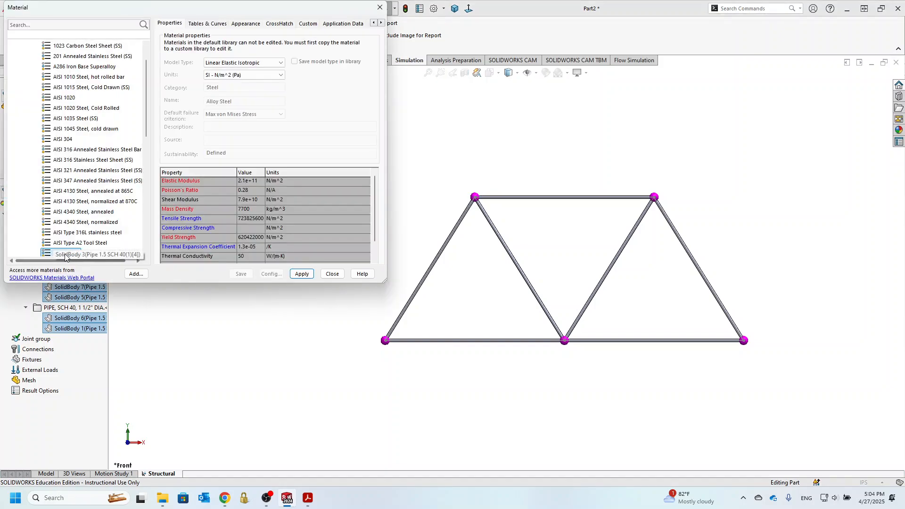
left_click(303, 274)
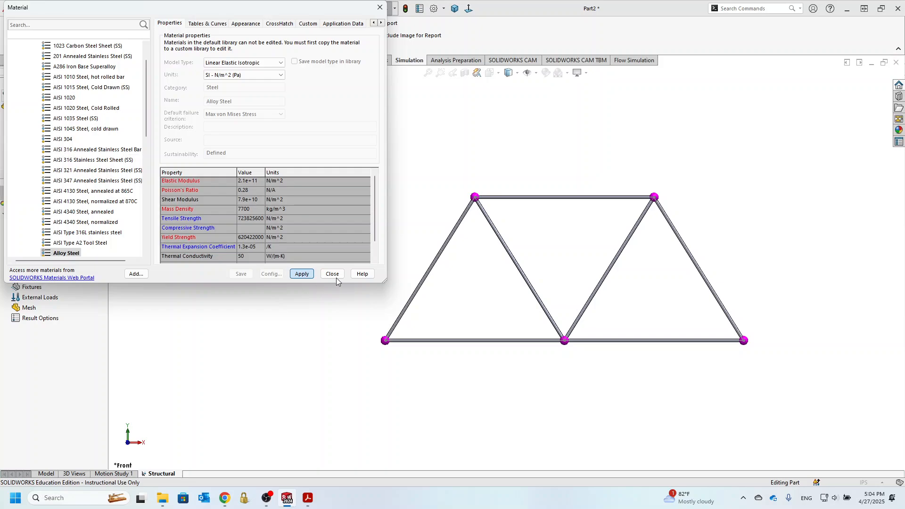
left_click(335, 275)
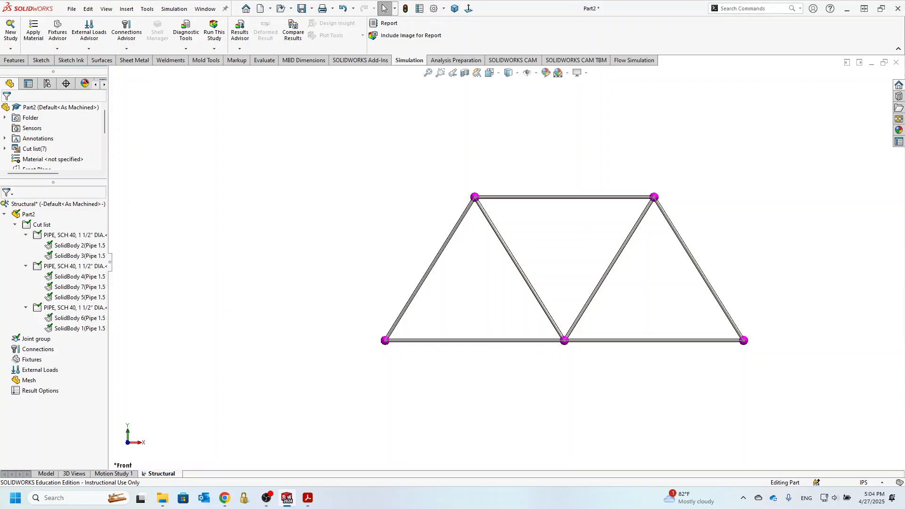
Step: Consult the truss supports in the Simulation HW1 PDF and apply a Fixed Geometry fixture to the lower-left joint in SOLIDWORKS
left_click_drag(904, 212, 409, 2)
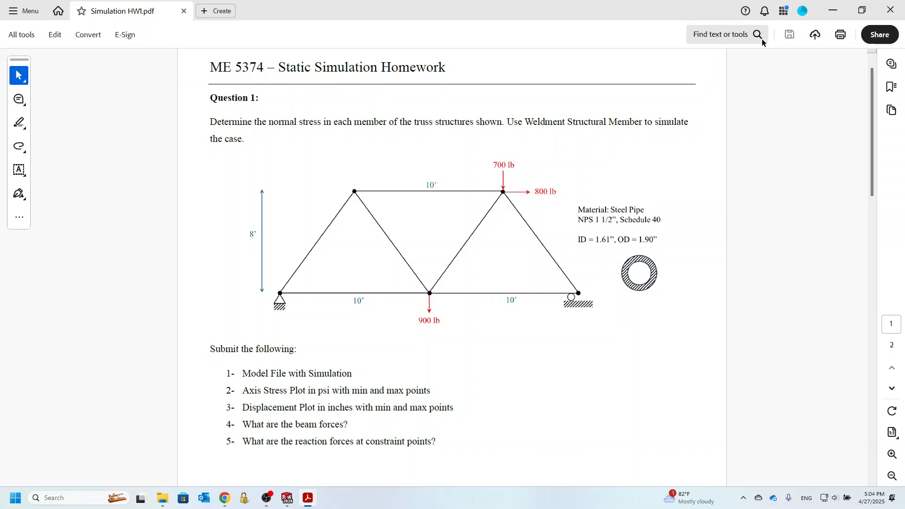
left_click(833, 11)
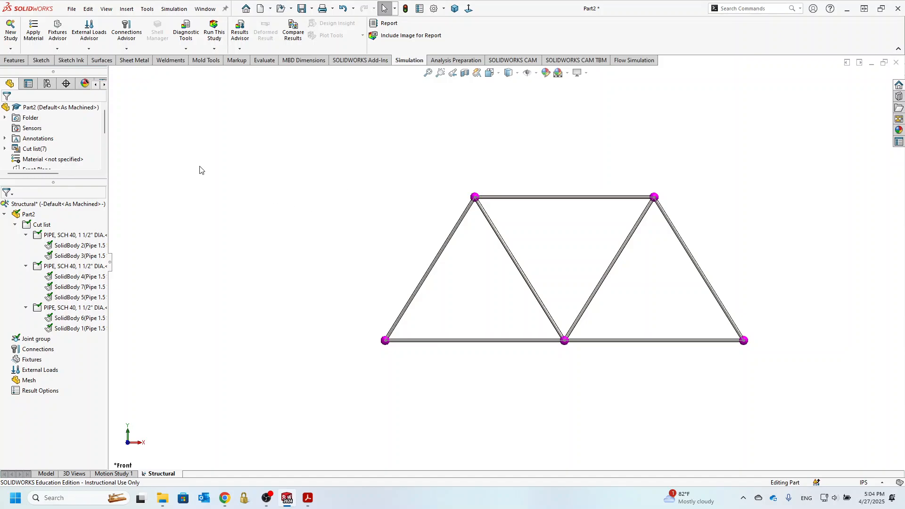
left_click(57, 49)
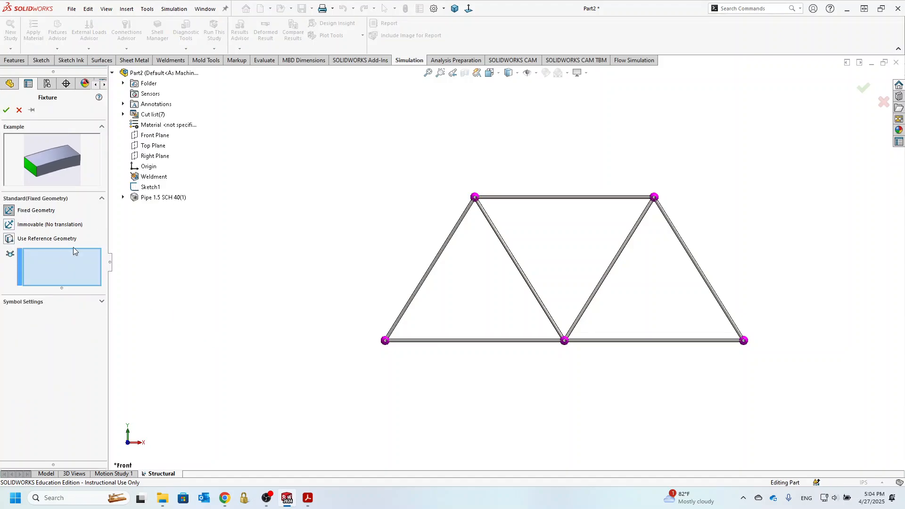
left_click(385, 341)
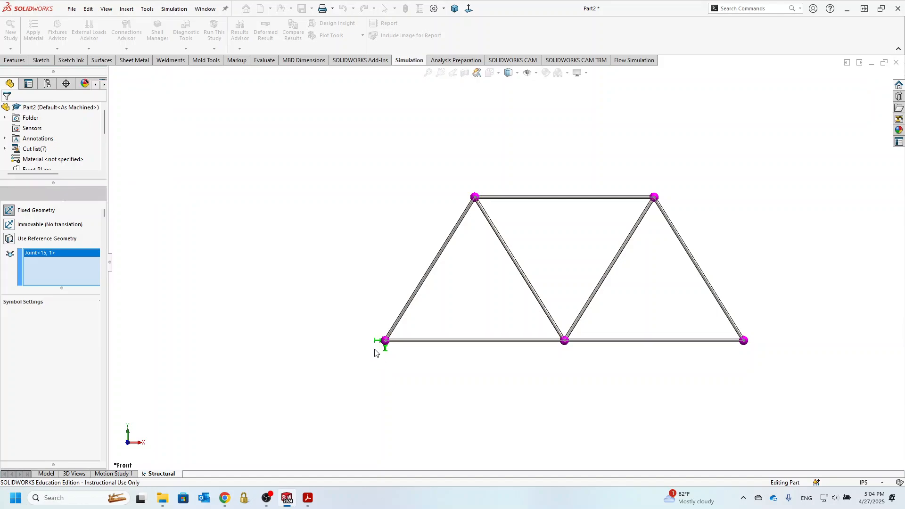
Step: Restrain the lower-right joint with a reference-geometry fixture on the Front Plane, setting vertical and normal-to-plane translations to 0 mm
scroll(374, 354, "down", 5)
middle_click_drag(416, 334, 466, 388)
scroll(422, 317, "up", 8)
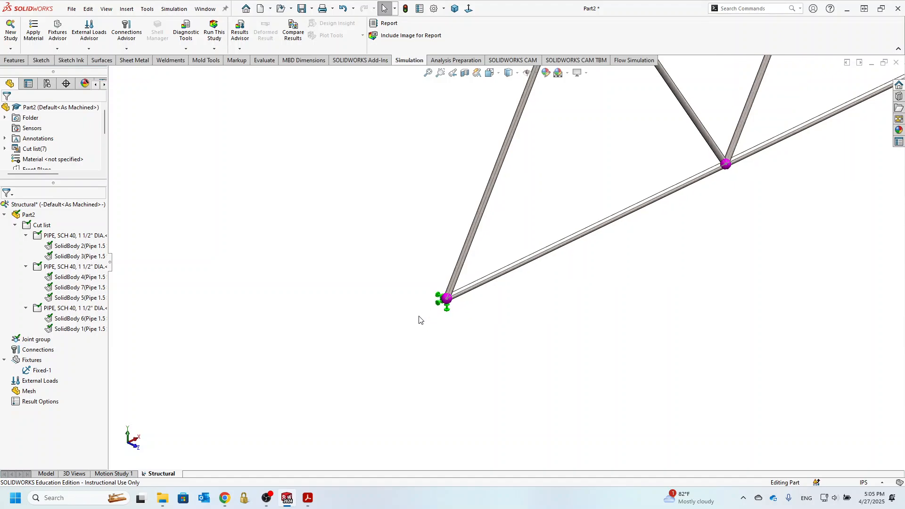
middle_click_drag(575, 239, 546, 208)
scroll(824, 270, "down", 2)
scroll(620, 211, "down", 1)
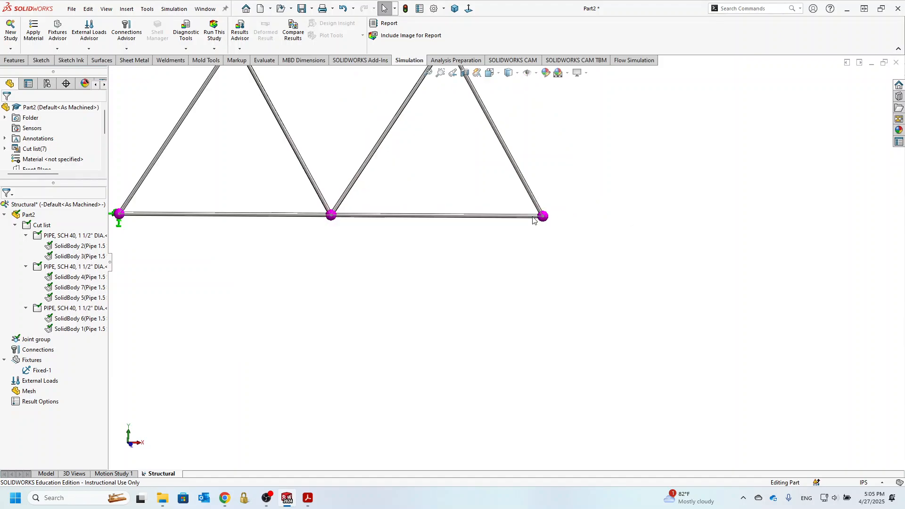
scroll(533, 217, "up", 2)
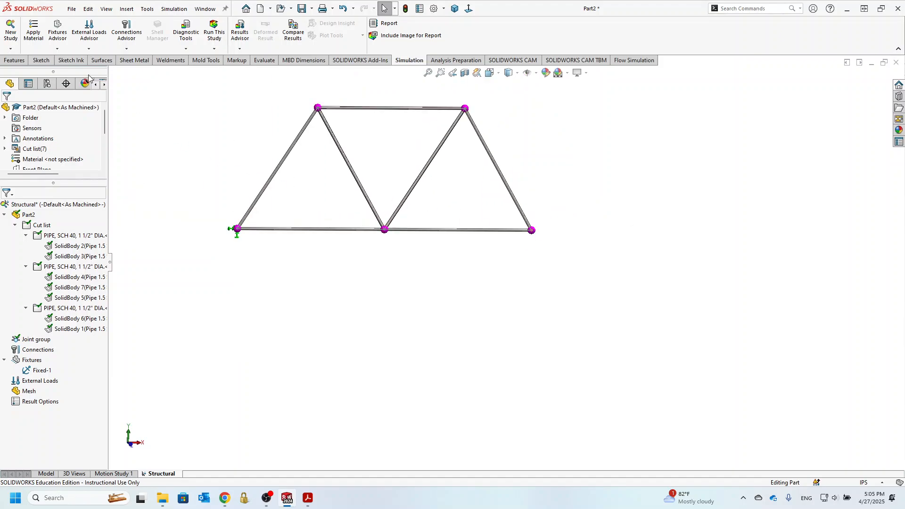
left_click(58, 49)
left_click(64, 73)
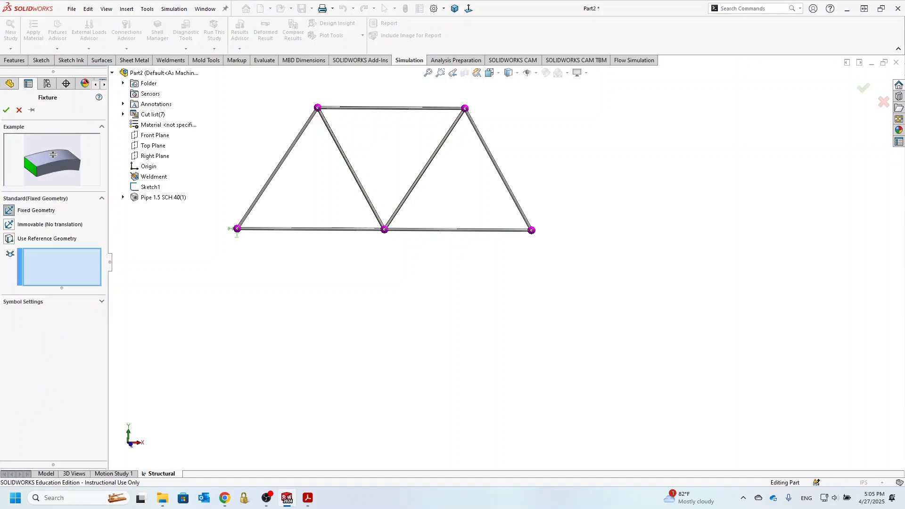
left_click(9, 240)
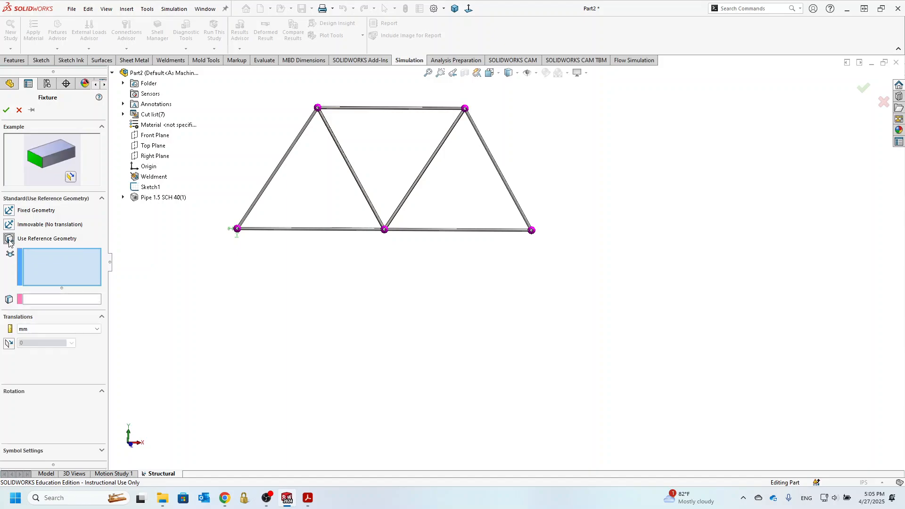
left_click(532, 231)
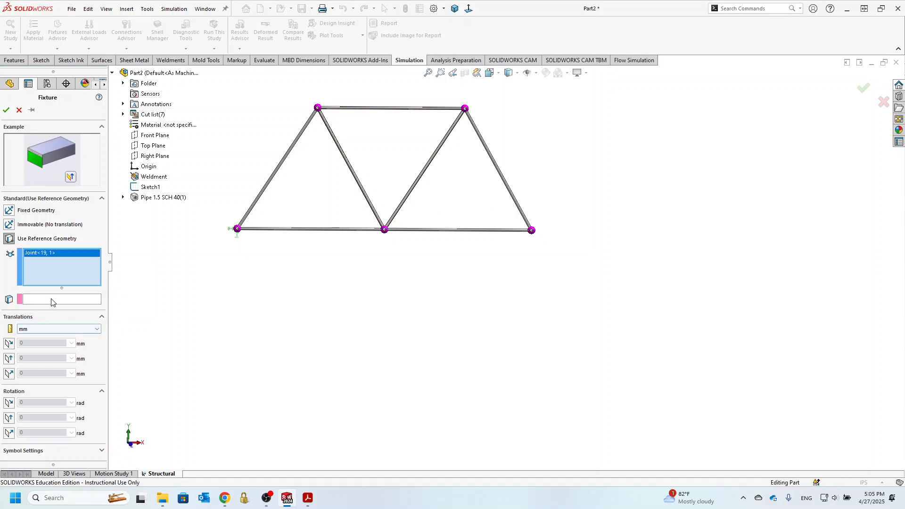
left_click(97, 299)
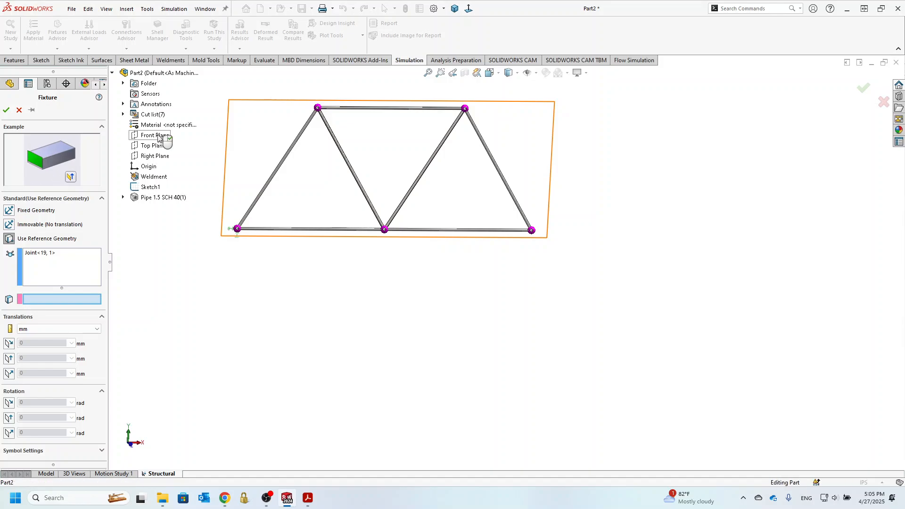
left_click(158, 136)
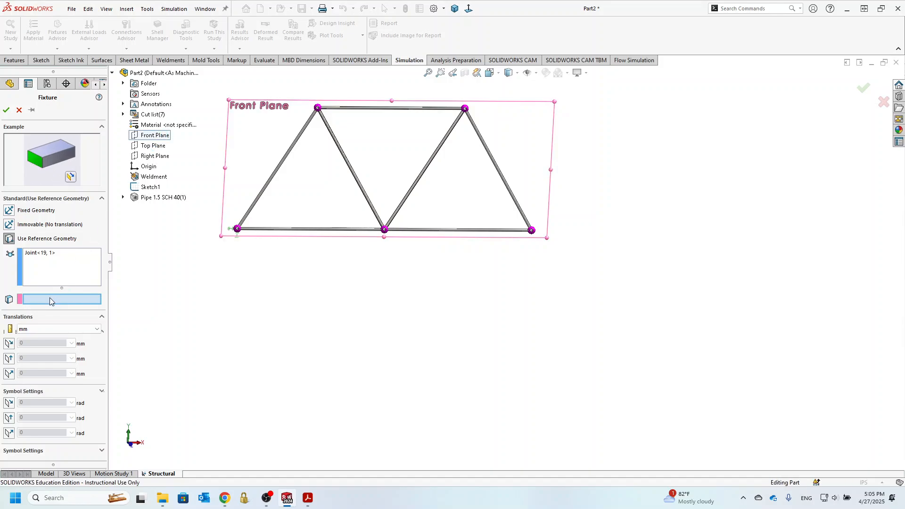
left_click(9, 359)
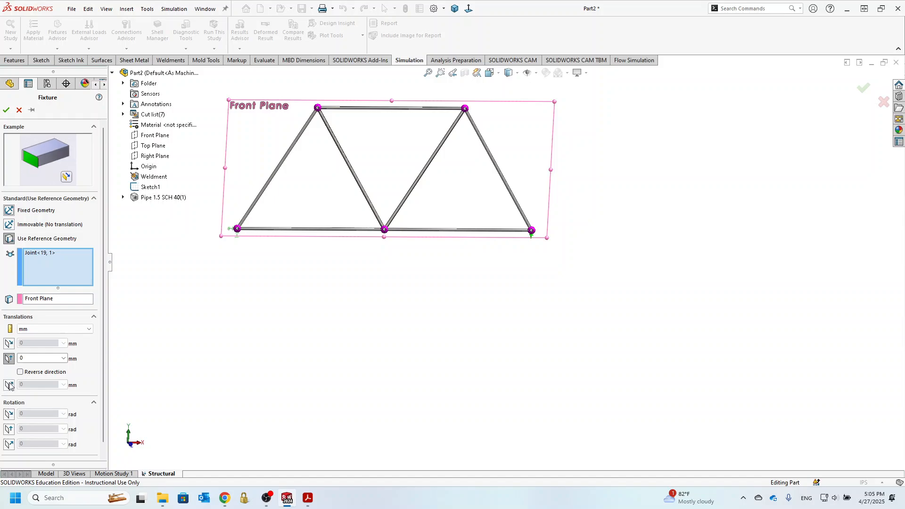
left_click(9, 385)
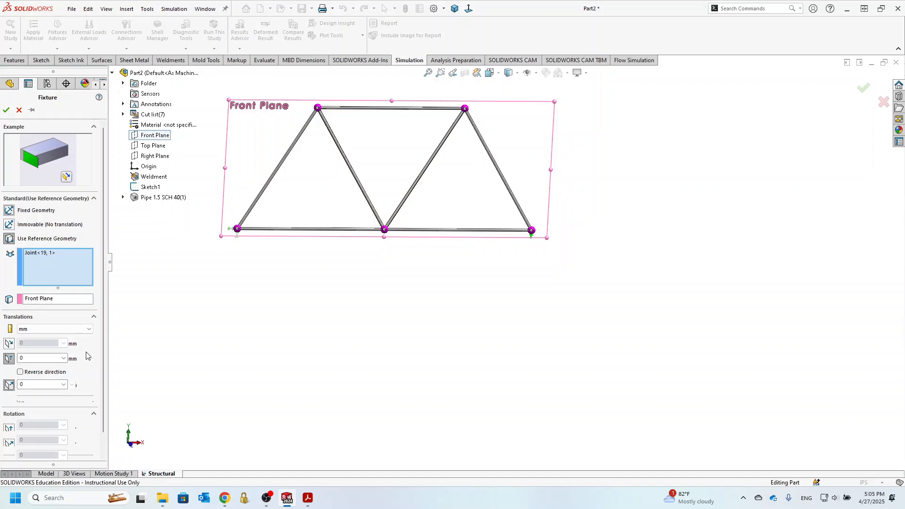
left_click(6, 110)
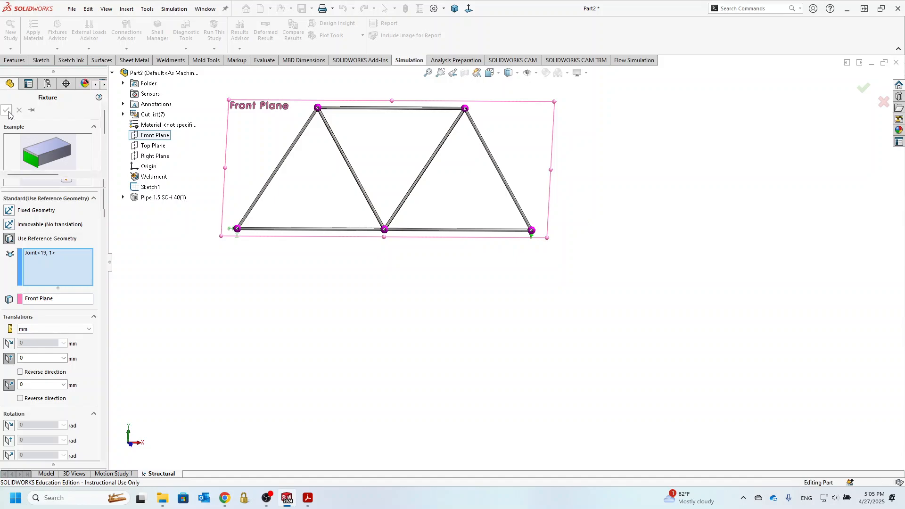
Step: Restrain the two upper joints and the lower middle joint with a Front Plane reference-geometry fixture, setting normal-to-plane translation to 0 mm
scroll(557, 246, "down", 3)
middle_click_drag(557, 246, 447, 247)
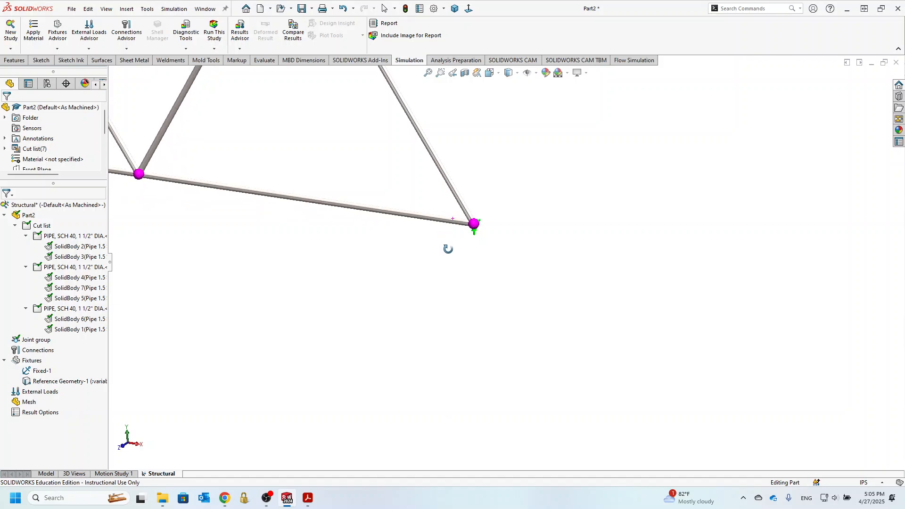
scroll(505, 219, "down", 3)
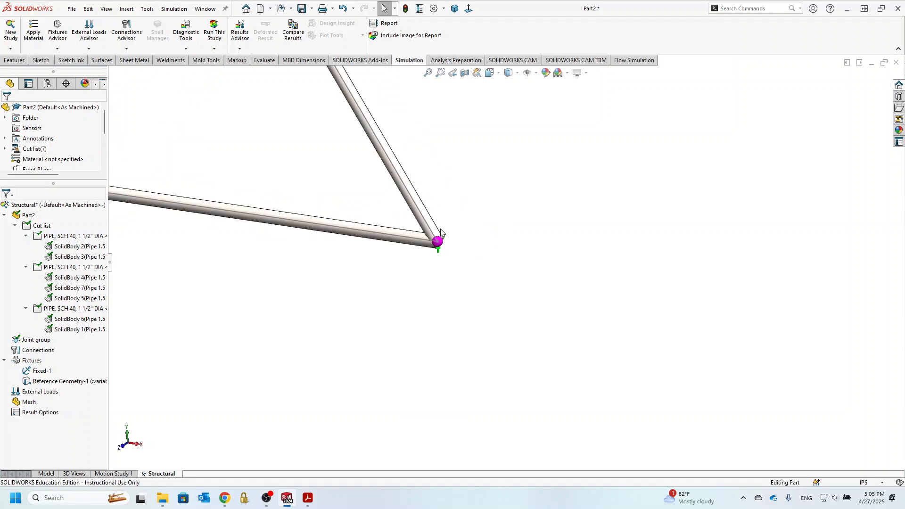
scroll(439, 252, "up", 3)
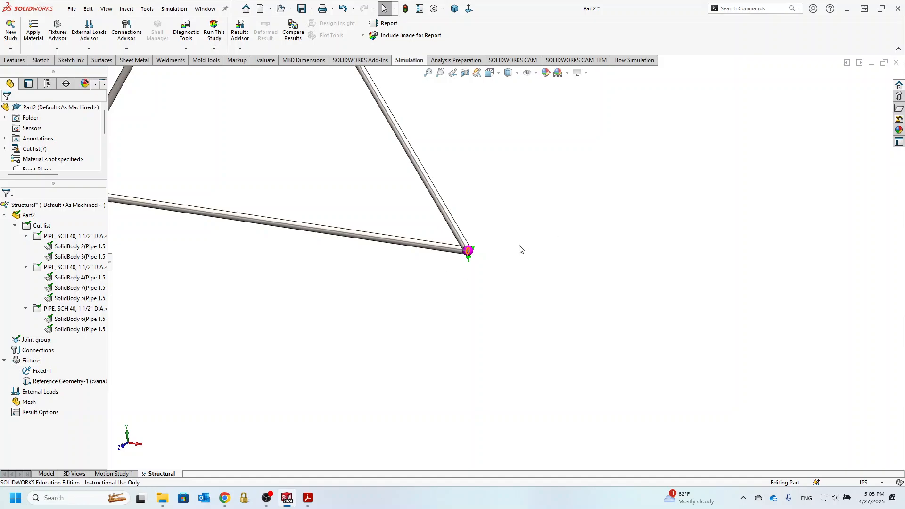
scroll(519, 250, "up", 3)
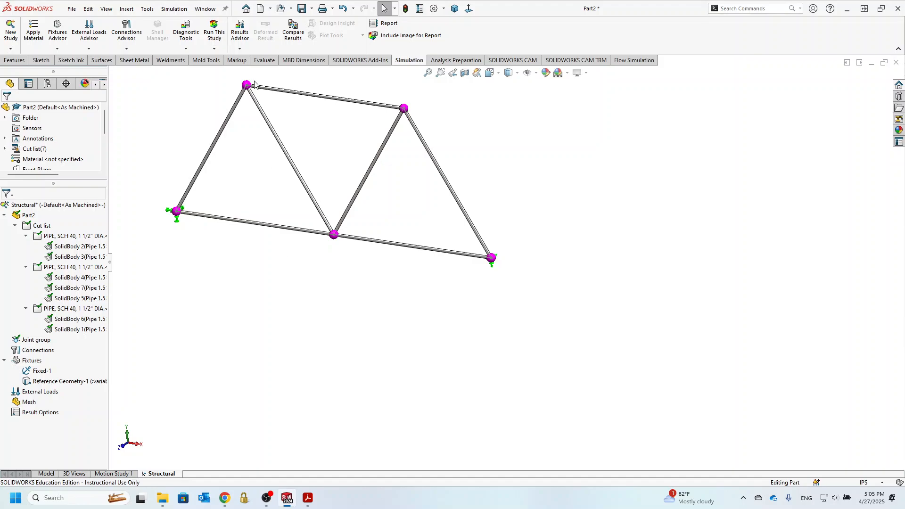
left_click(61, 50)
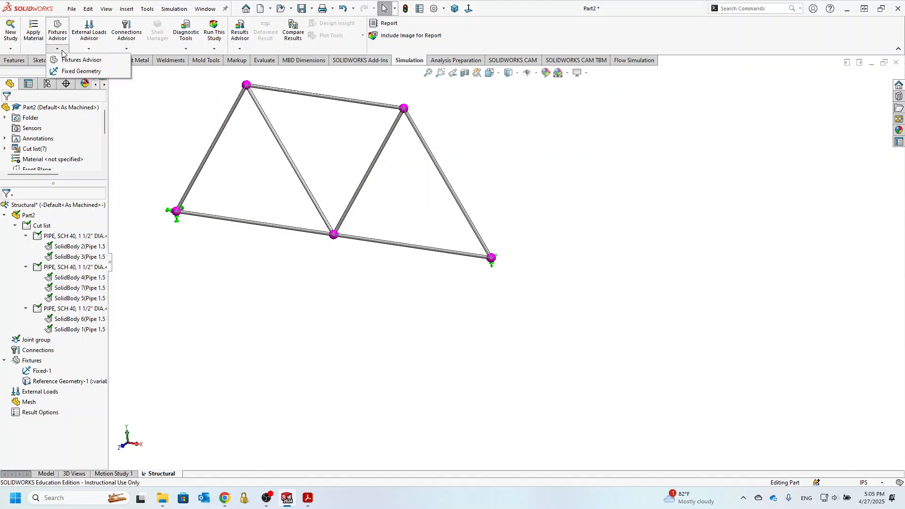
left_click(66, 71)
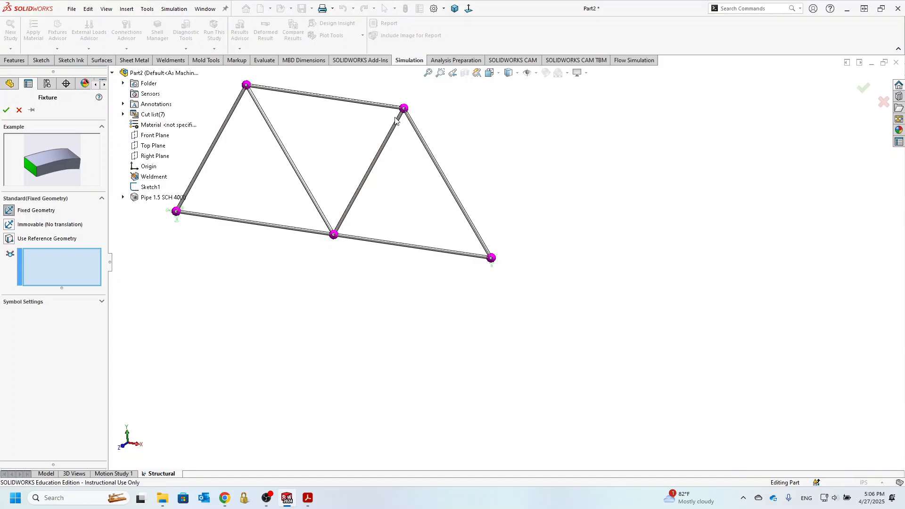
left_click(9, 239)
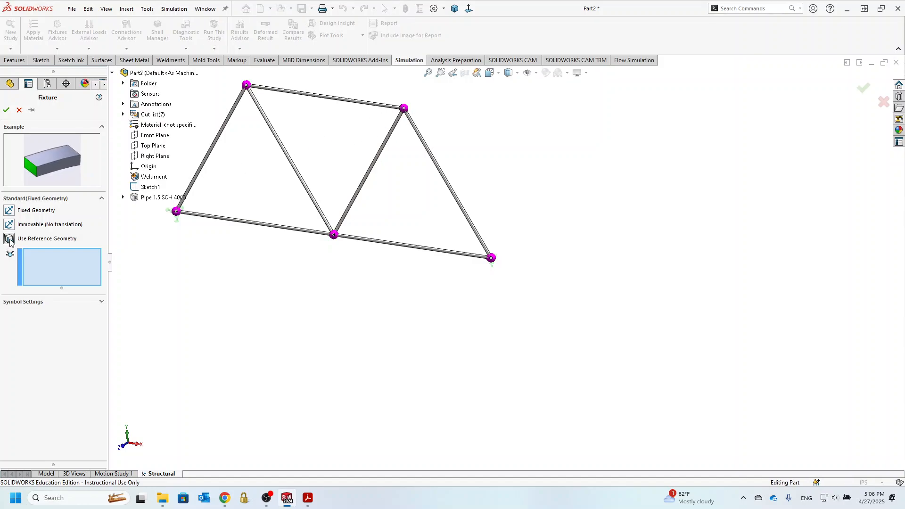
left_click(406, 110)
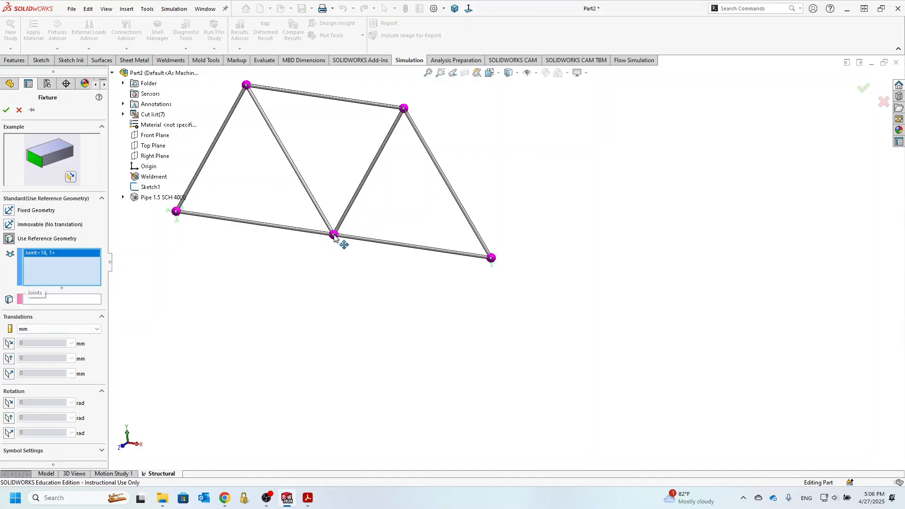
left_click(334, 235)
left_click(247, 85)
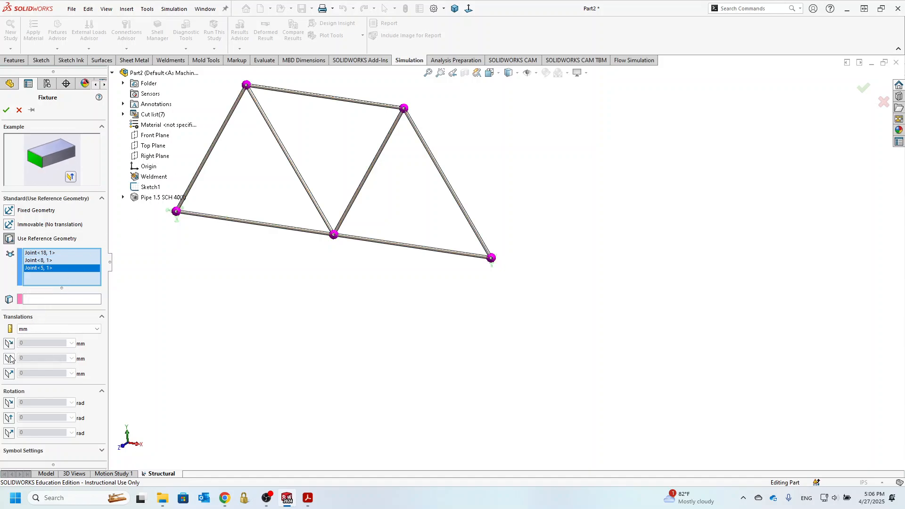
left_click(9, 374)
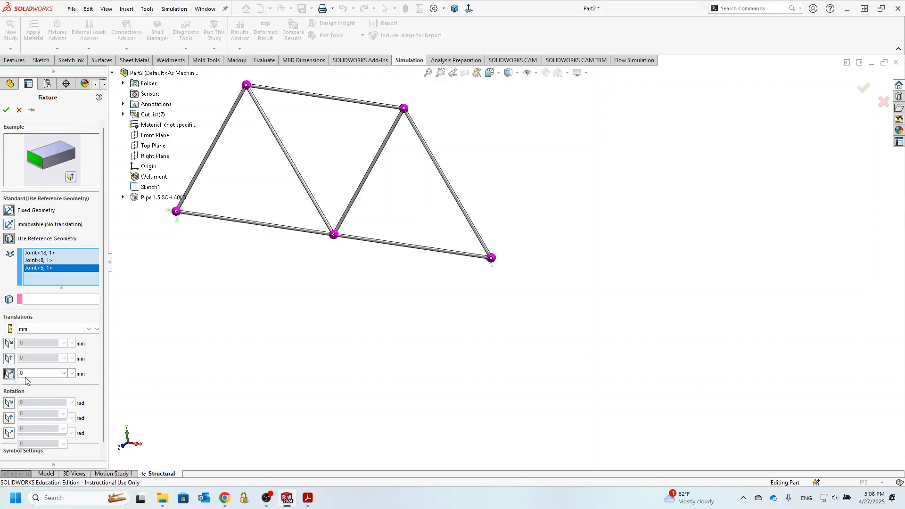
left_click(7, 111)
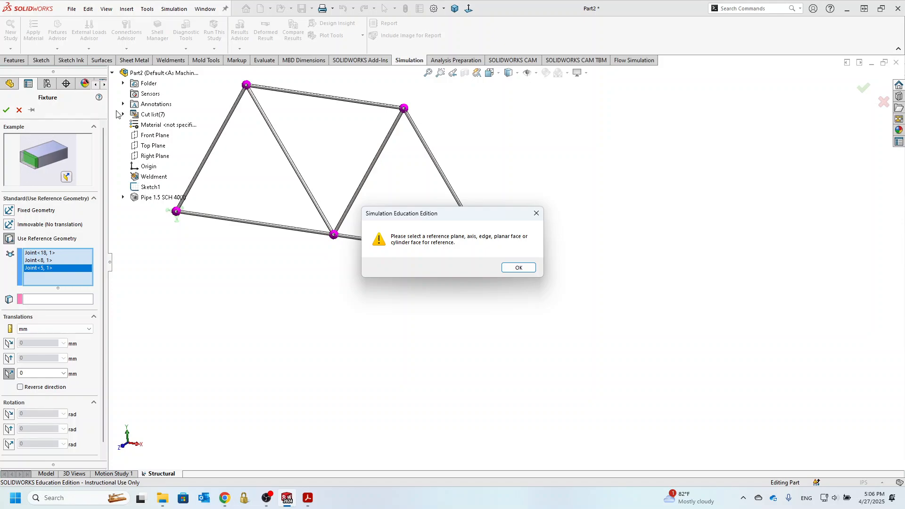
left_click(528, 268)
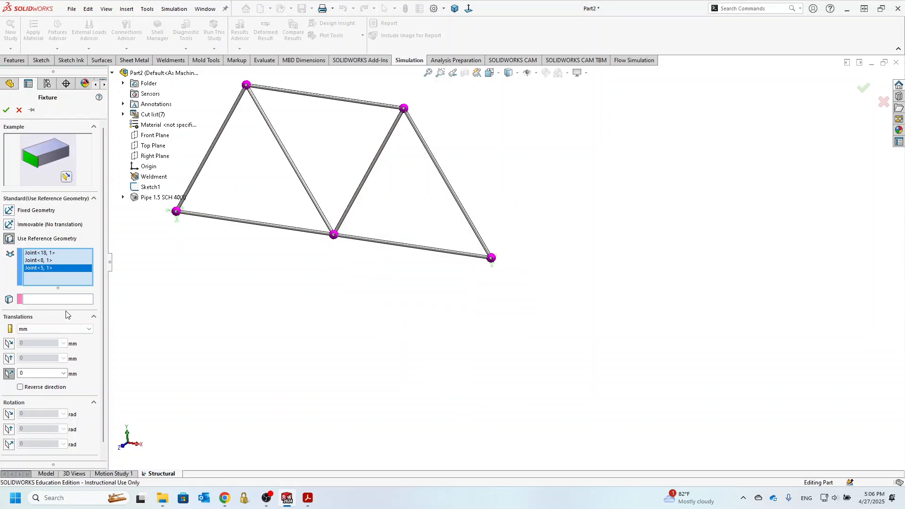
left_click(155, 135)
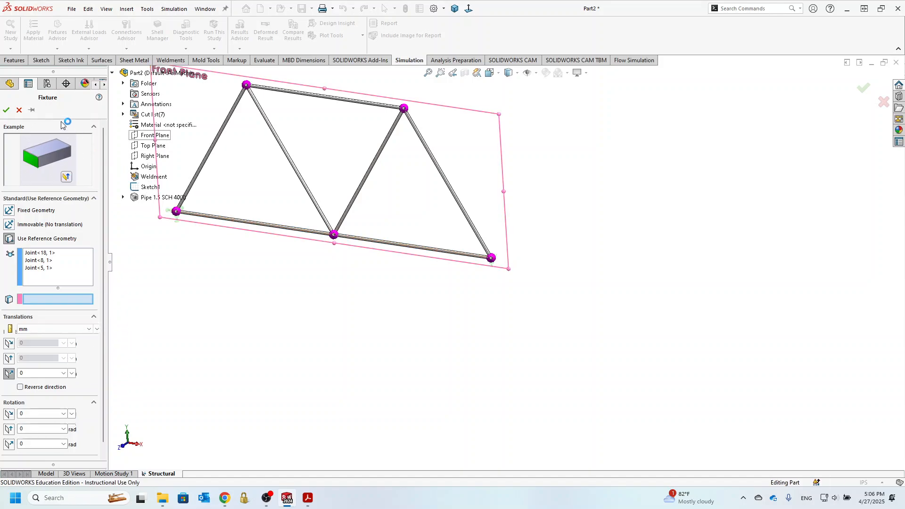
left_click(6, 109)
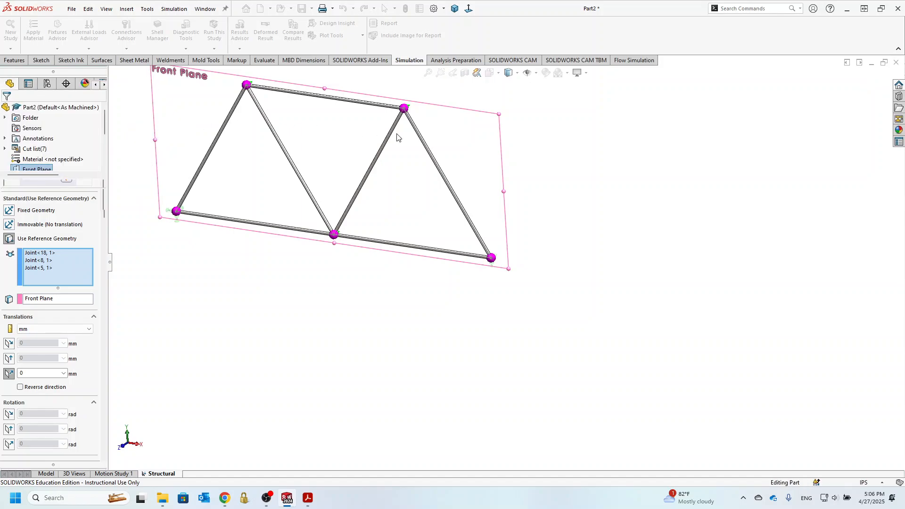
Step: Inspect the fixture symbols on the truss joints and check the joint loads in the Simulation HW1 PDF before returning to SOLIDWORKS
scroll(392, 122, "down", 5)
scroll(440, 134, "up", 3)
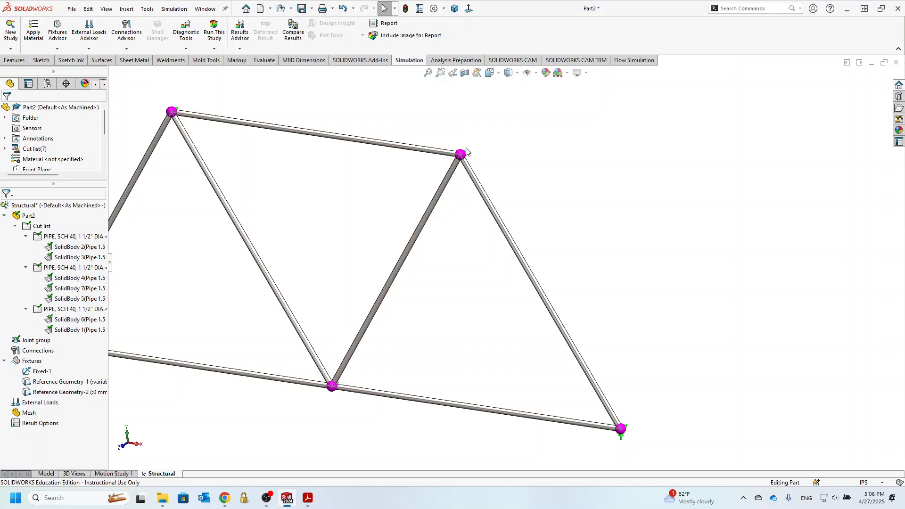
scroll(466, 152, "up", 1)
middle_click_drag(463, 196, 445, 206)
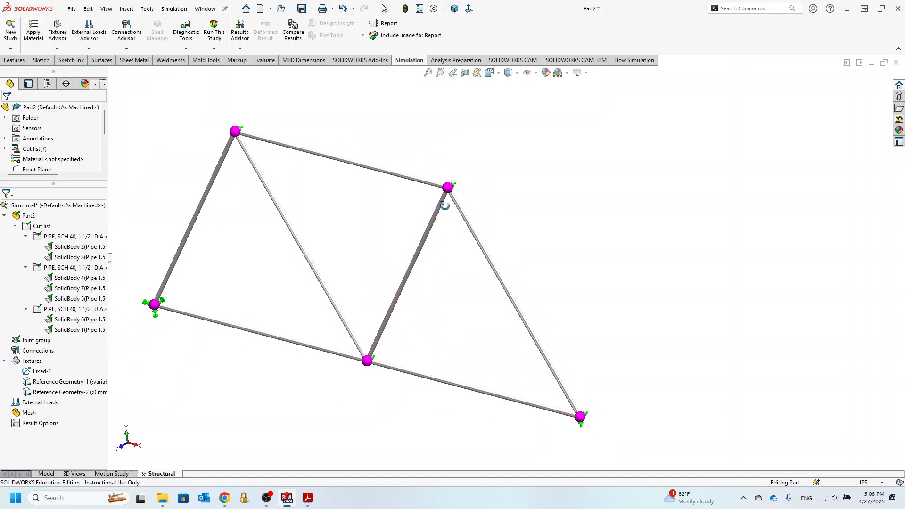
scroll(448, 206, "up", 3)
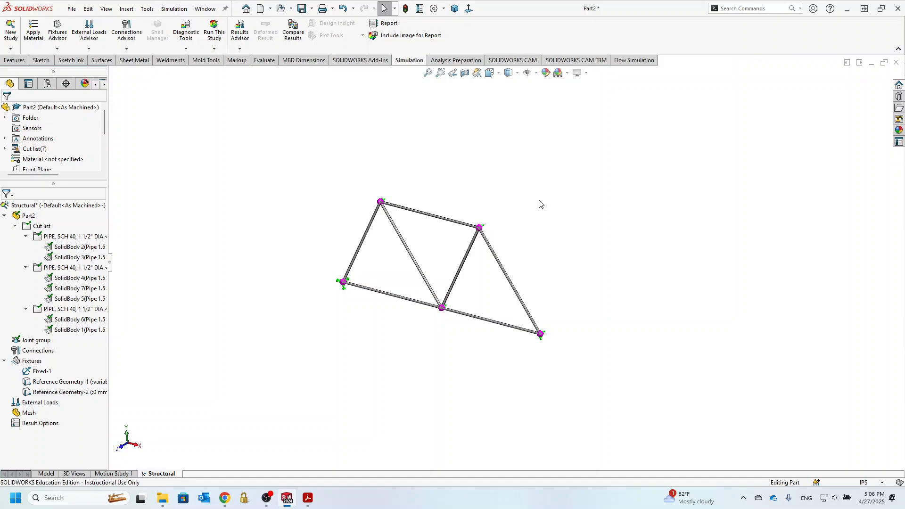
key("alt+Tab")
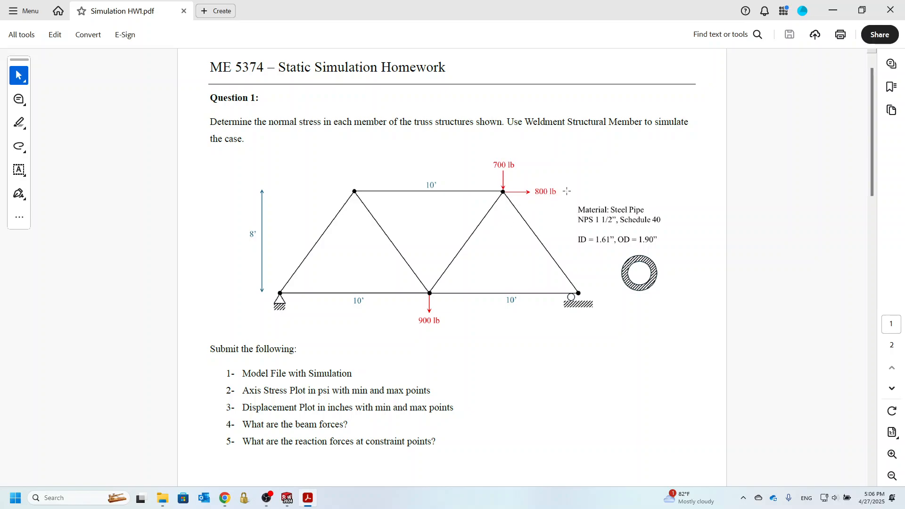
left_click(835, 10)
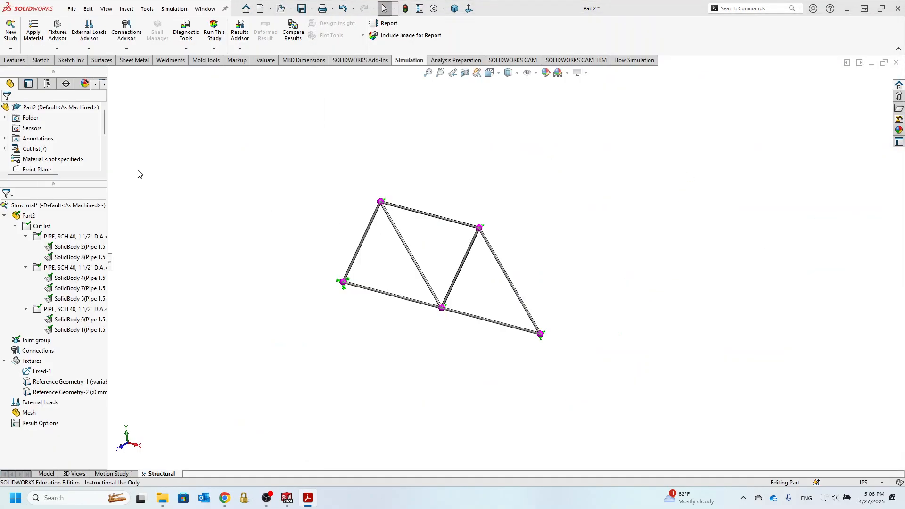
Step: Start a force load on the lower middle joint, referenced to the Front Plane, with English (IPS) units
left_click(88, 48)
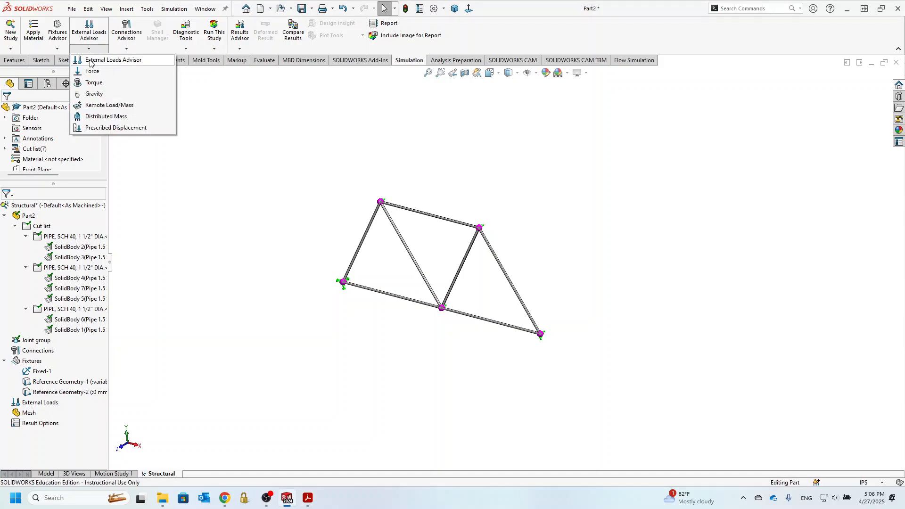
left_click(90, 61)
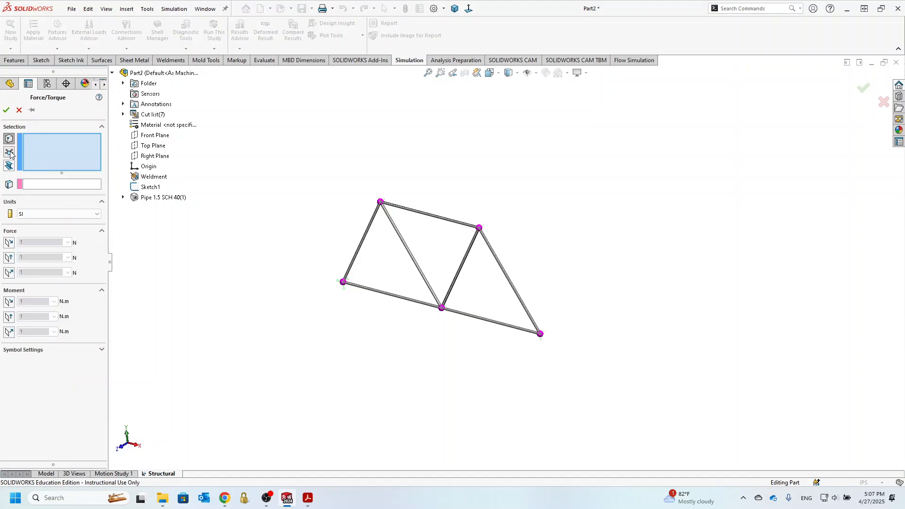
left_click(10, 152)
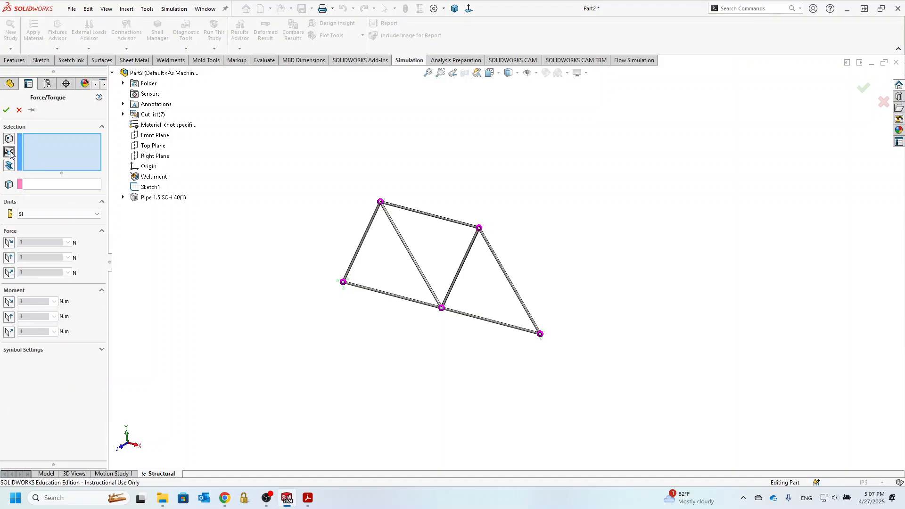
left_click(447, 312)
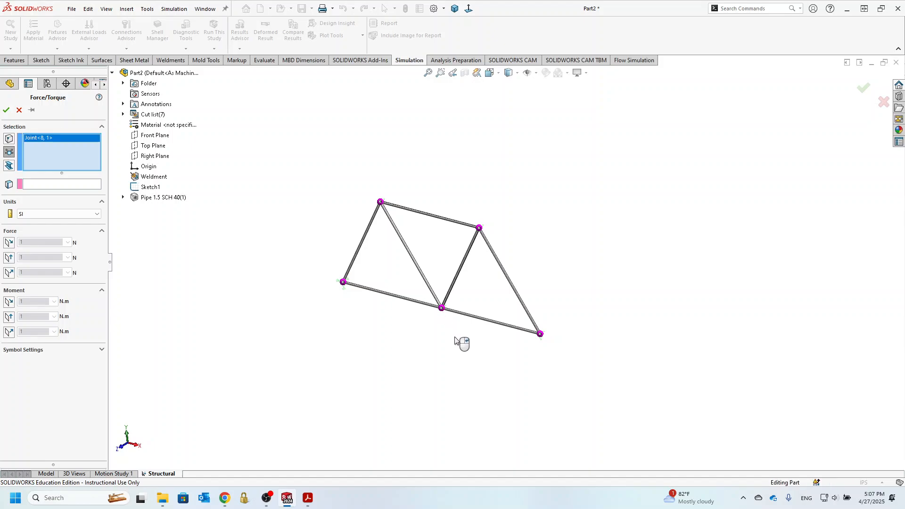
left_click(33, 185)
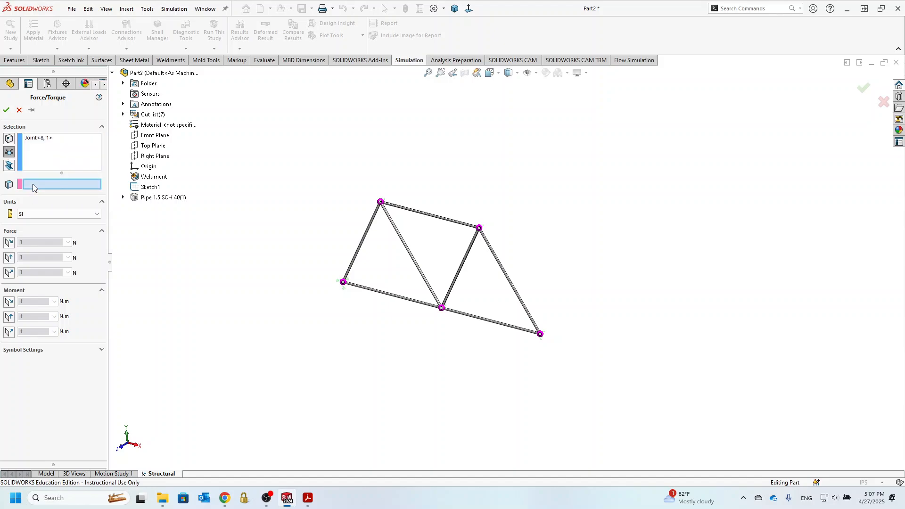
left_click(149, 136)
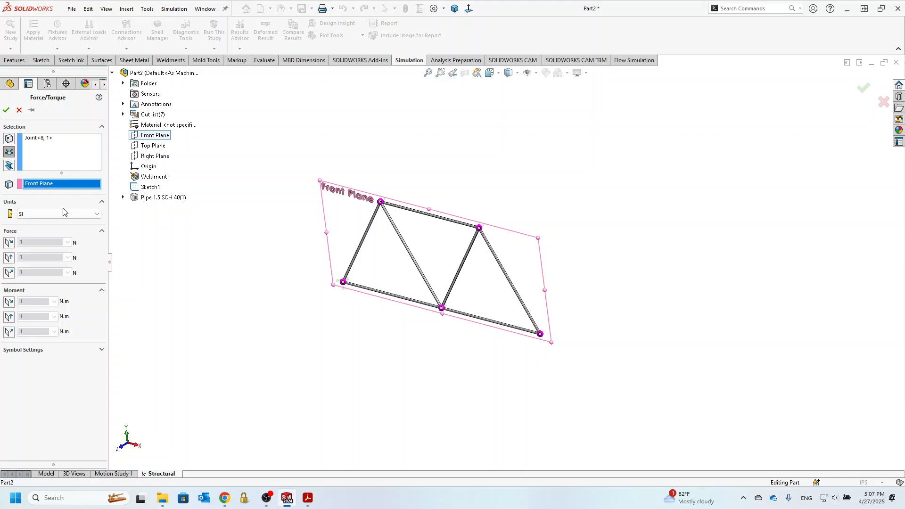
left_click(45, 215)
left_click(46, 229)
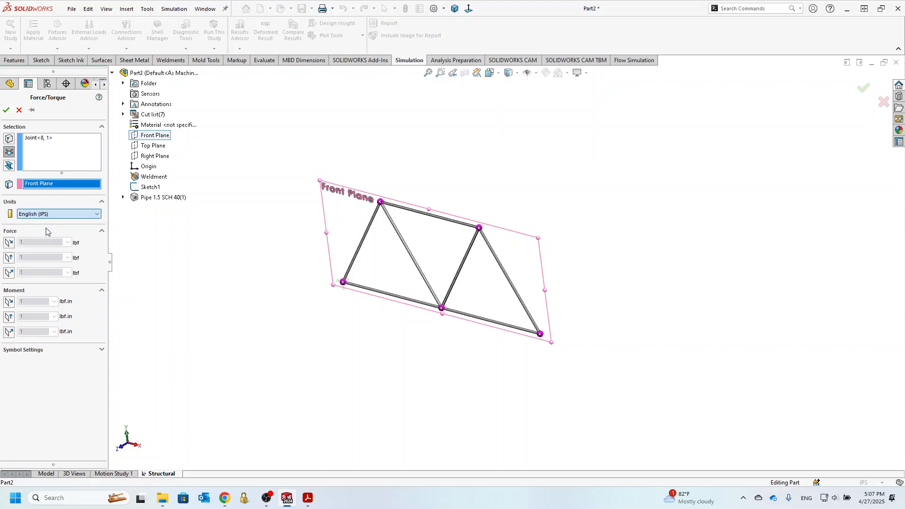
Step: Apply 900 lbf vertically along the Front Plane at the lower middle joint, with the direction reversed to act downward
scroll(473, 322, "down", 3)
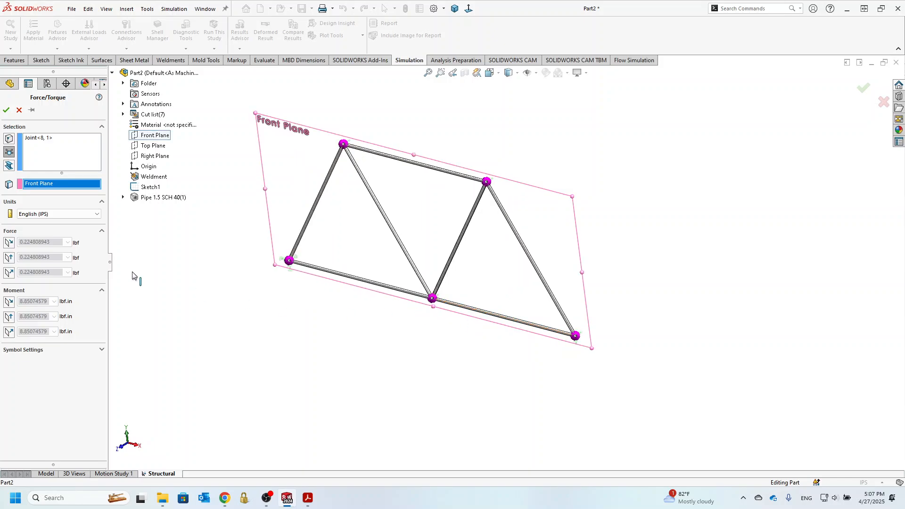
left_click(8, 258)
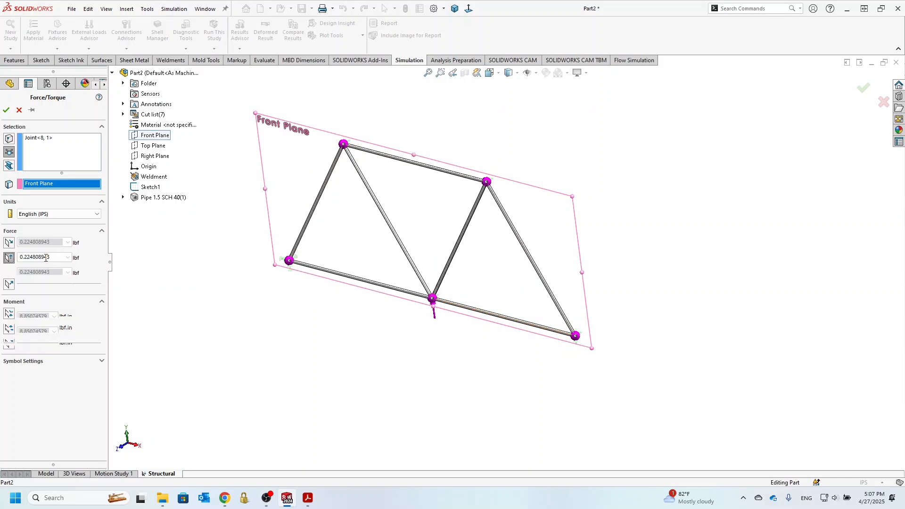
double_click(53, 258)
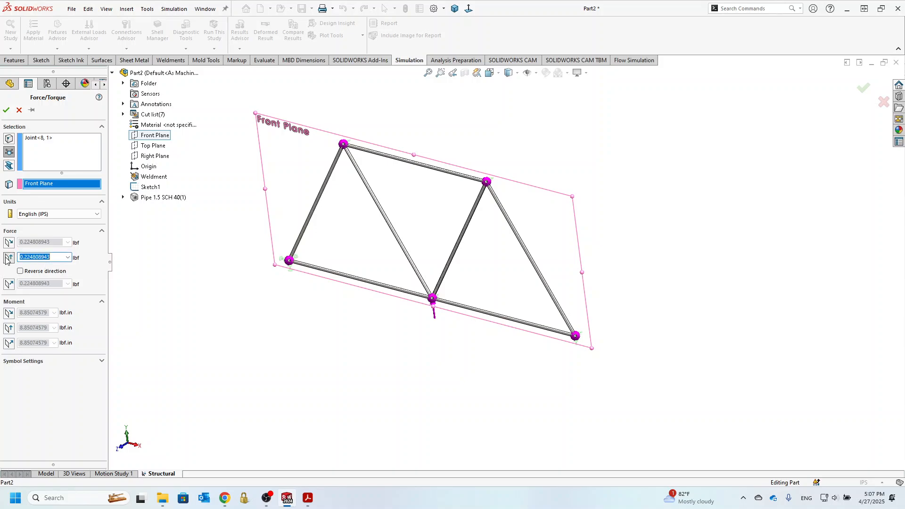
type("900")
left_click(20, 271)
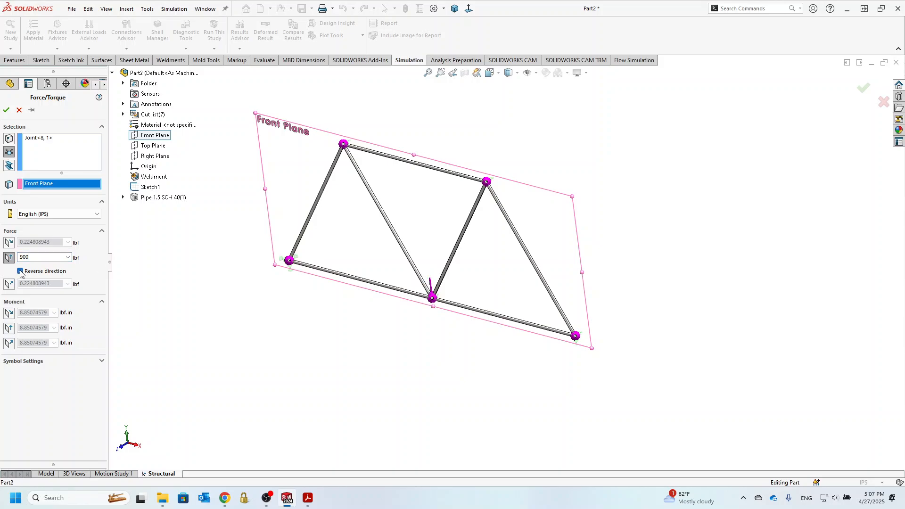
left_click(6, 111)
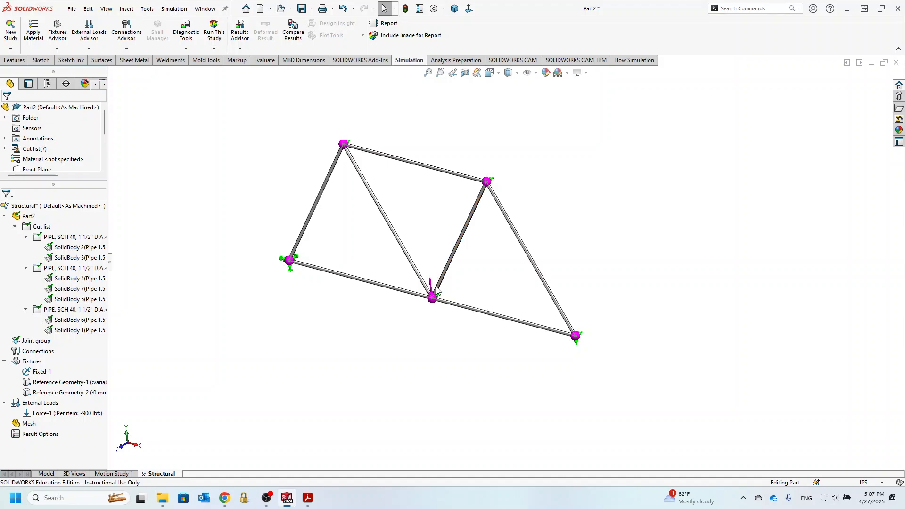
Step: Start a second force load on the upper-right joint, referenced to the Front Plane, with English (IPS) units
left_click(89, 49)
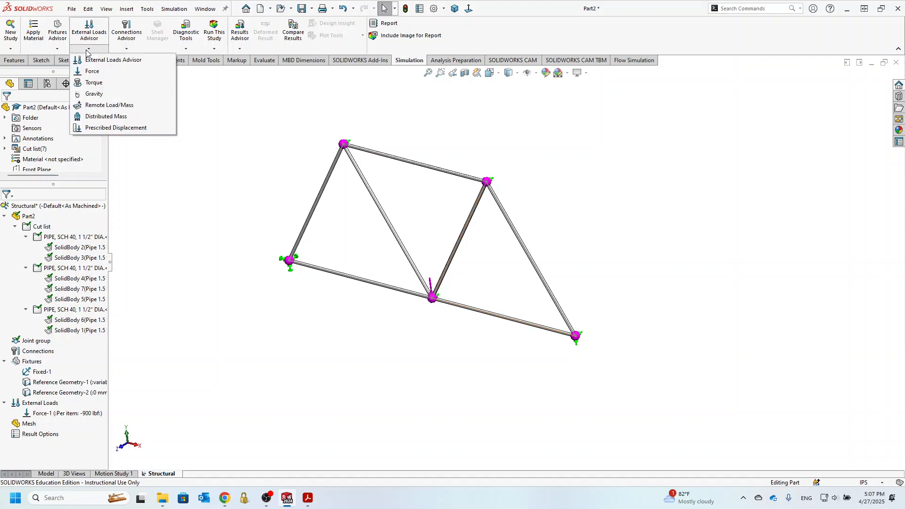
left_click(100, 69)
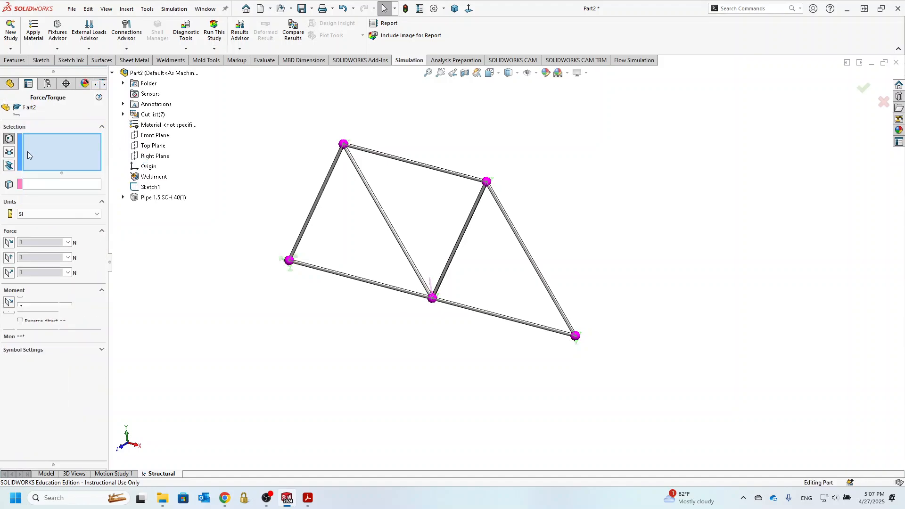
left_click(7, 151)
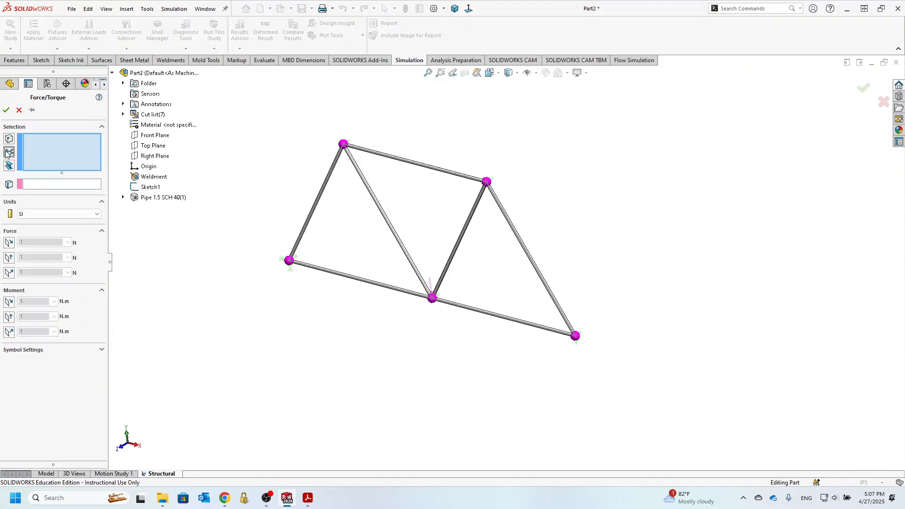
left_click(488, 183)
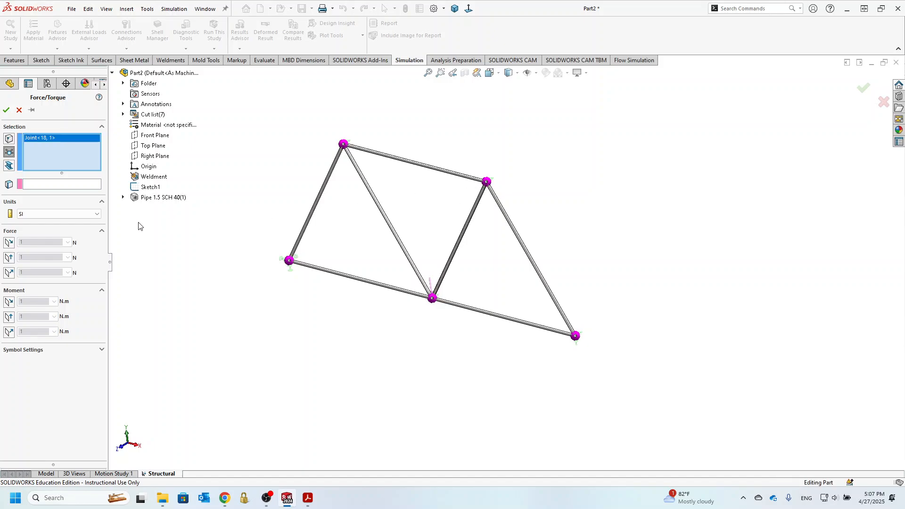
left_click(35, 185)
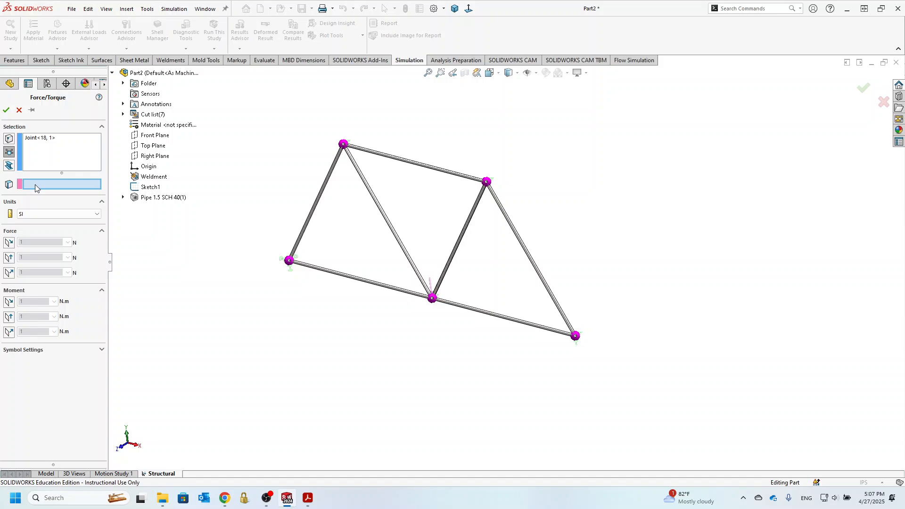
left_click(154, 137)
left_click(57, 214)
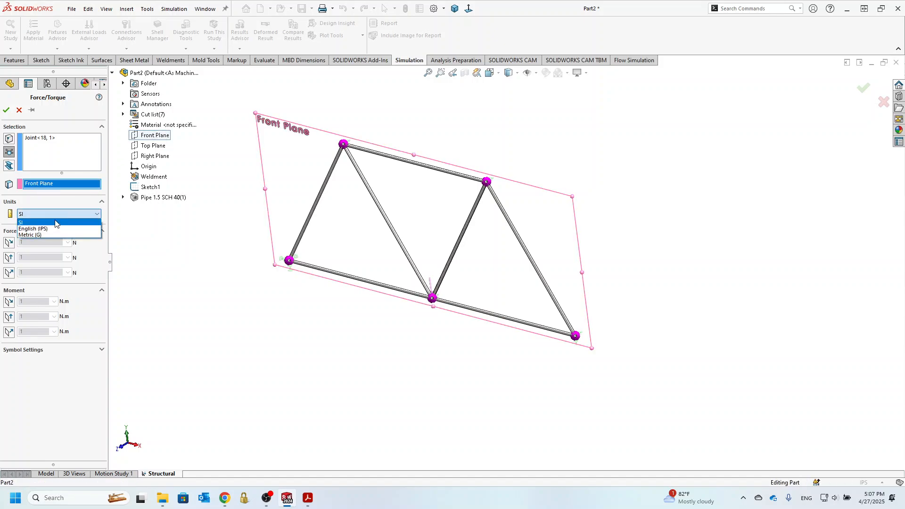
left_click(46, 231)
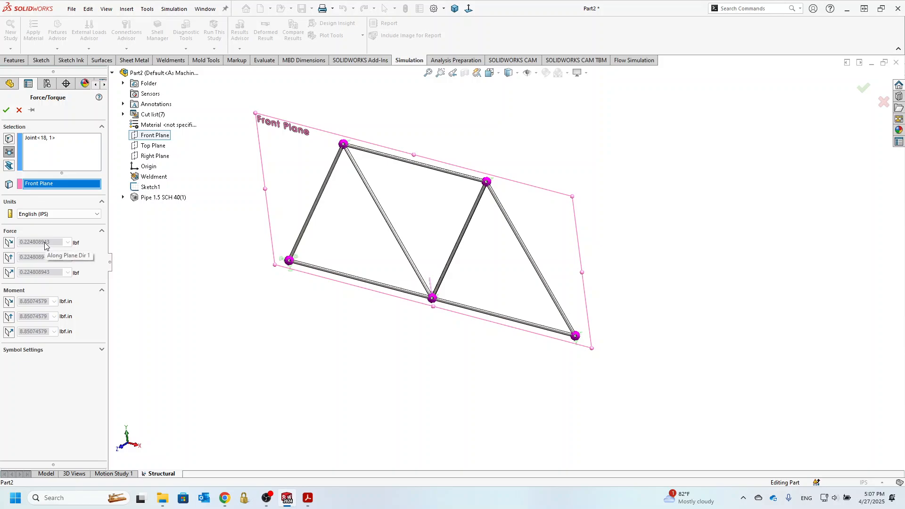
Step: Set the upper-right joint's horizontal force along plane direction 1 to 800 lbf and inspect the load at the joint
left_click(9, 242)
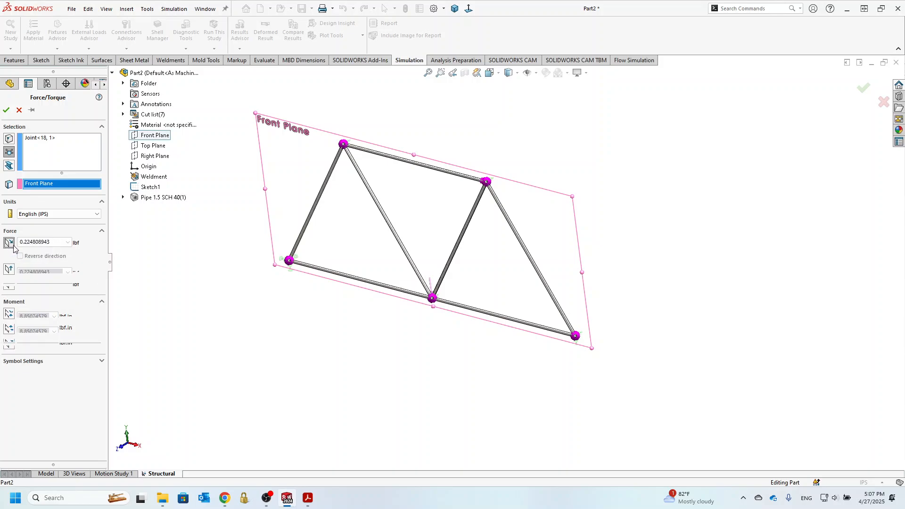
left_click(56, 243)
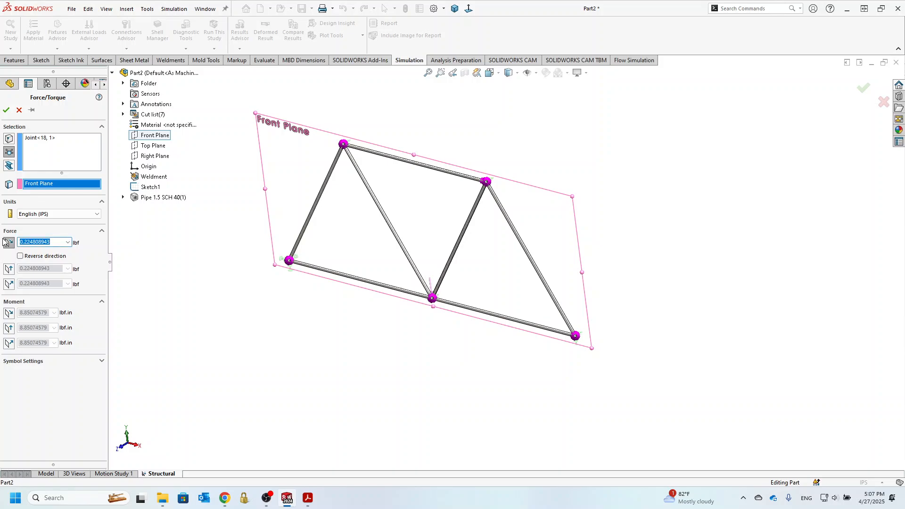
type("800")
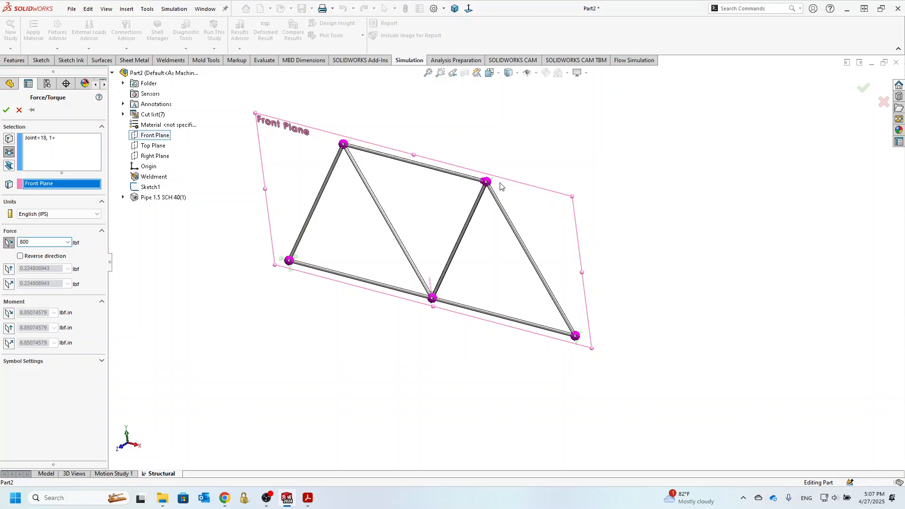
scroll(490, 191, "down", 5)
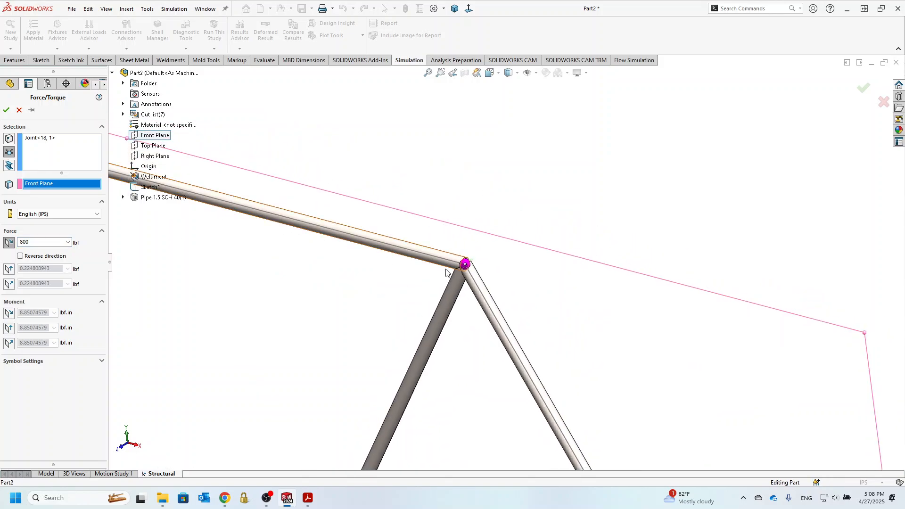
scroll(446, 272, "up", 6)
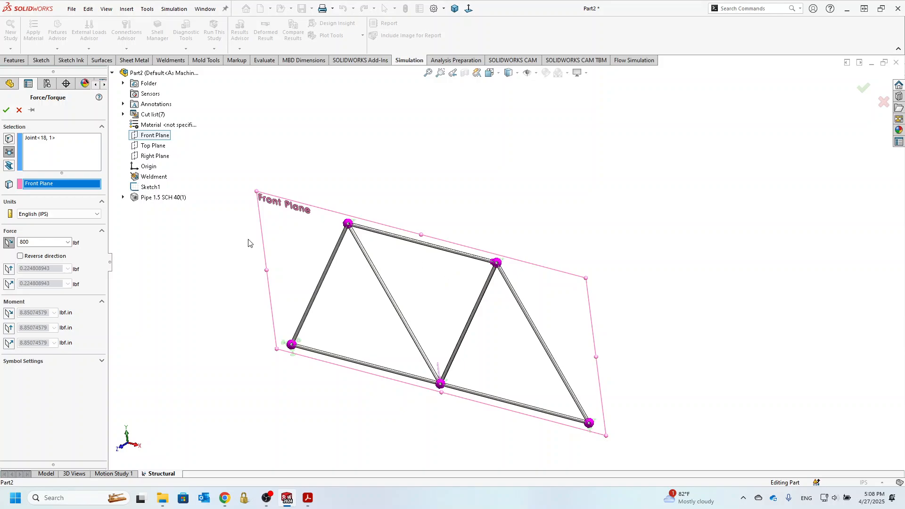
Step: Add a 700 lbf vertical component at the upper-right joint, reversed to act downward, and accept the load
left_click(10, 269)
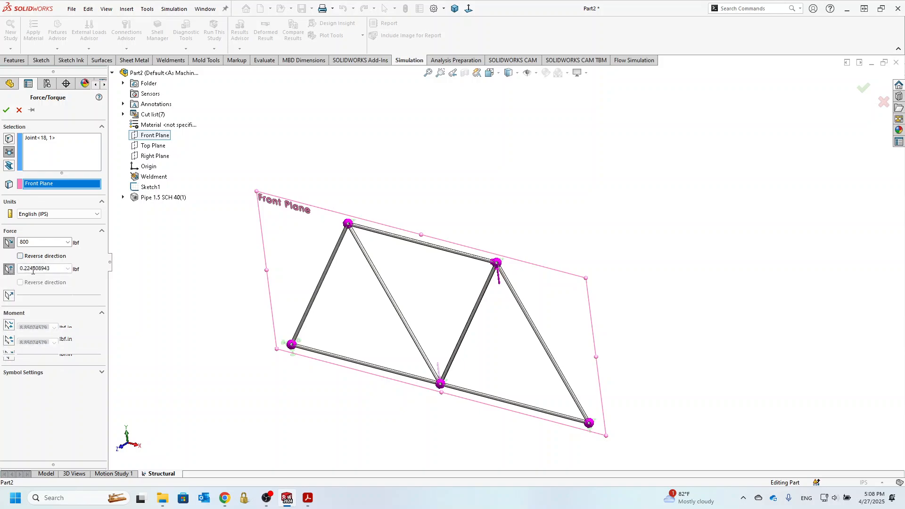
double_click(20, 268)
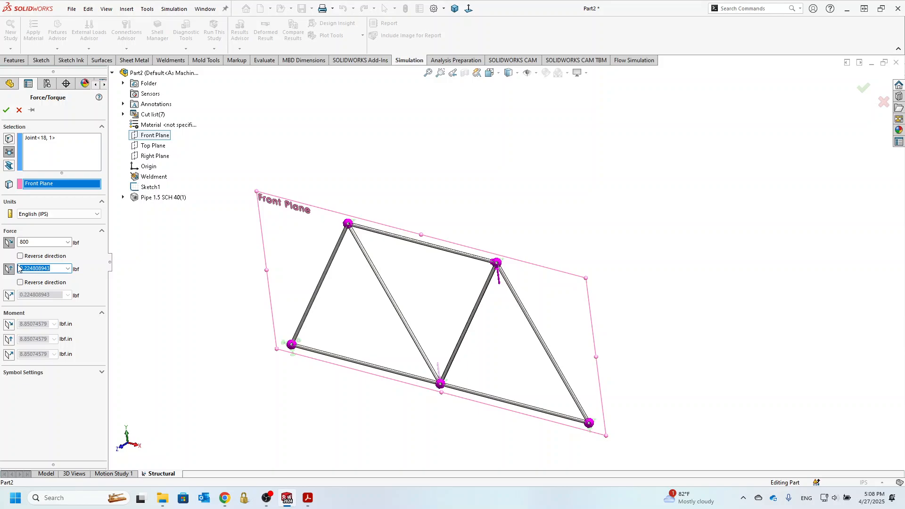
type("700")
left_click(21, 283)
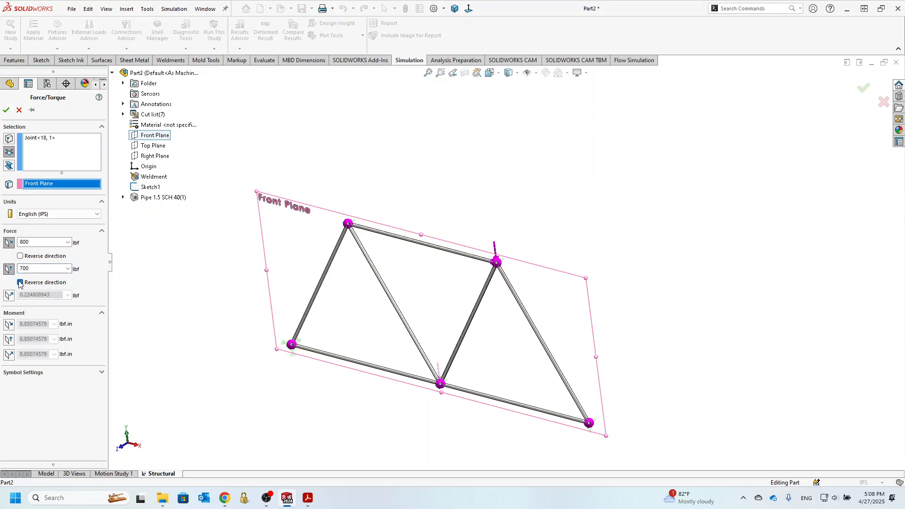
left_click(6, 111)
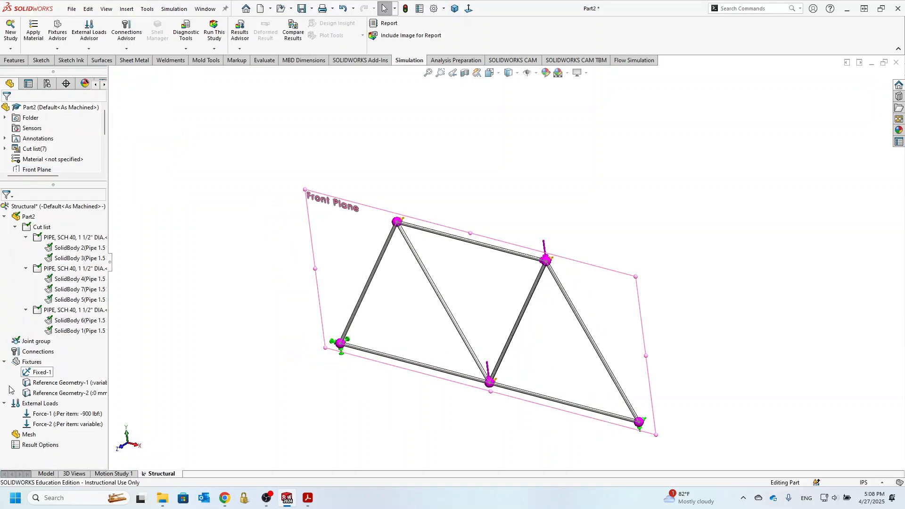
Step: Create the mesh for the truss in the Structural study
right_click(27, 435)
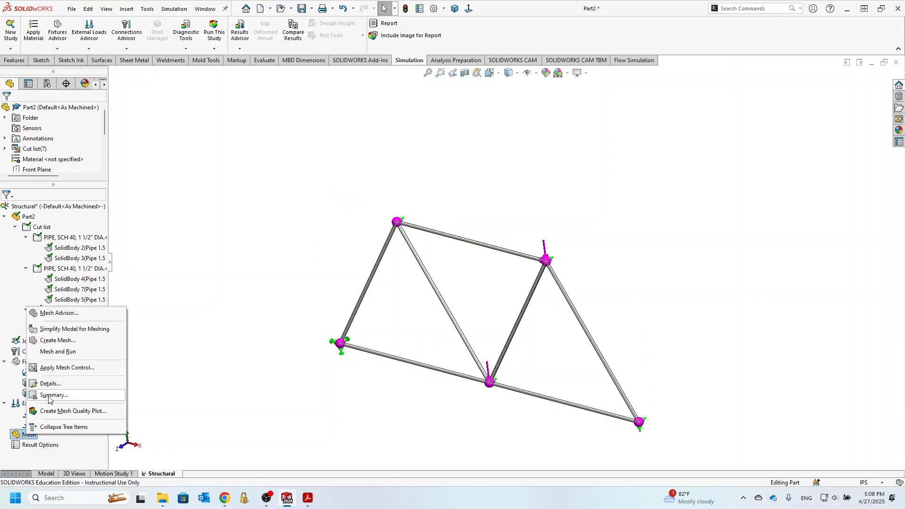
left_click(64, 341)
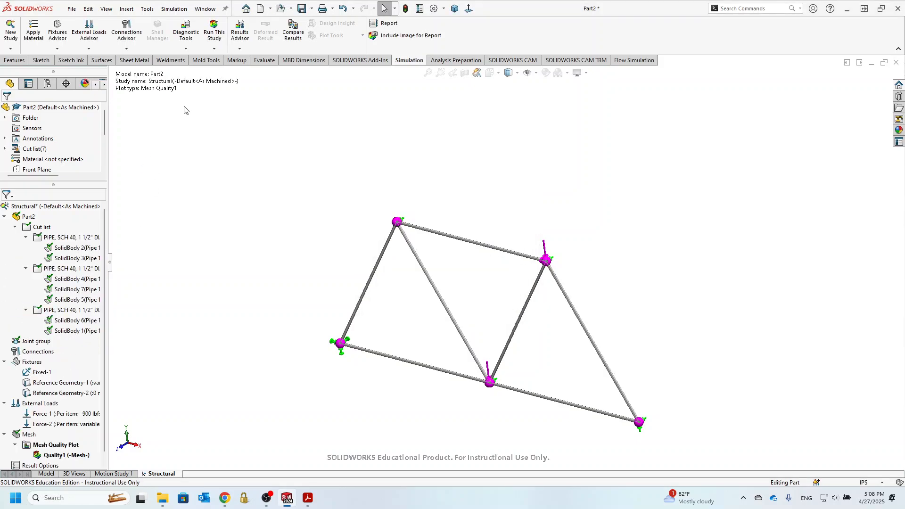
Step: Run the Structural study and show the resulting stress plot in the front view
left_click(214, 33)
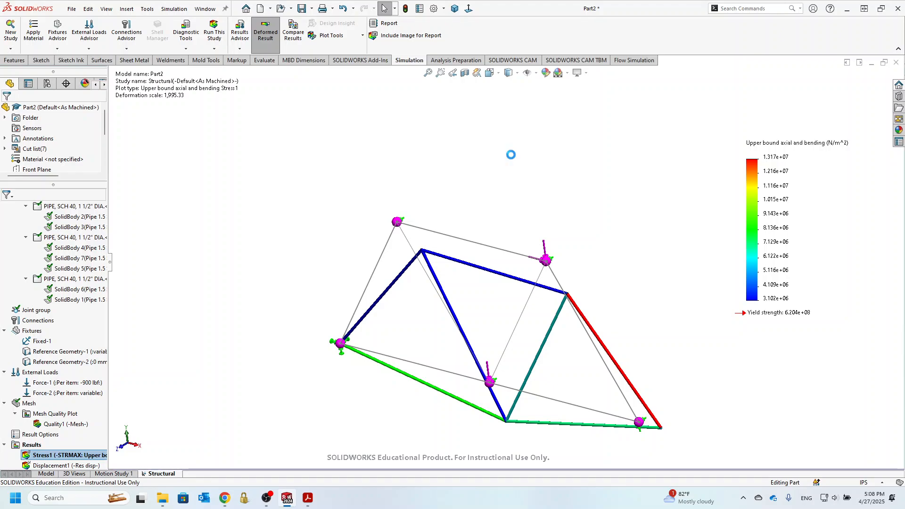
key("ctrl+1")
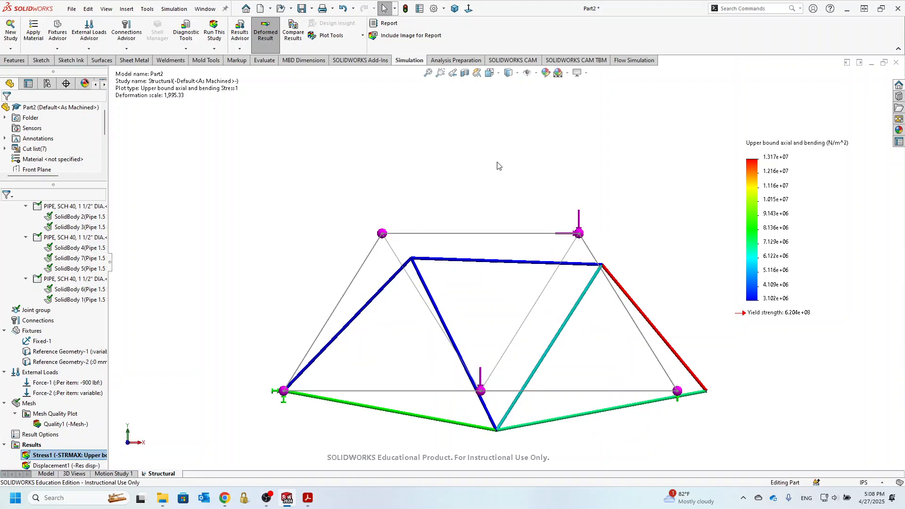
Step: Play the deformation animation of the stress plot, stop it and close the animation
right_click(35, 454)
left_click(50, 347)
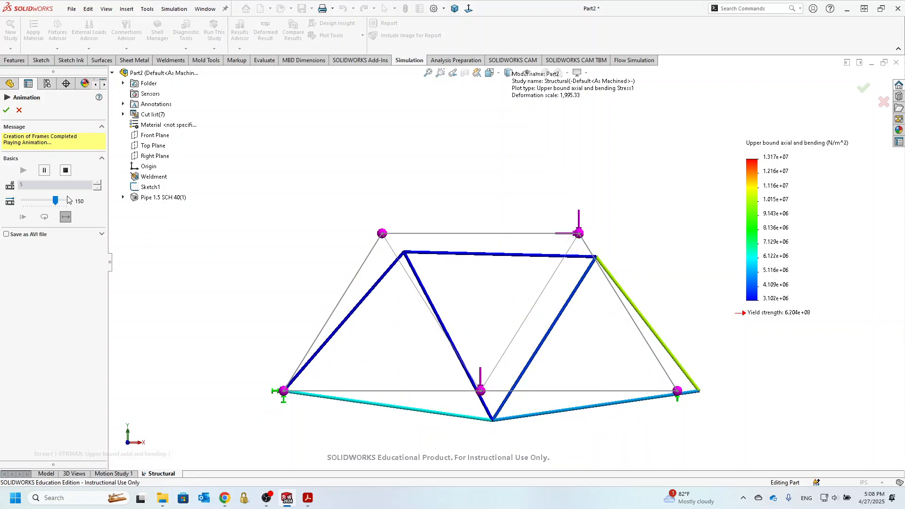
left_click(66, 171)
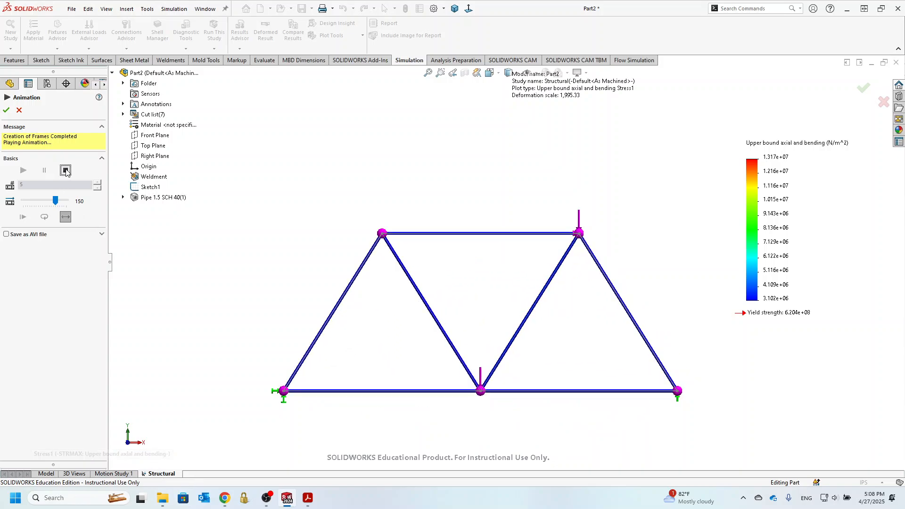
left_click(19, 111)
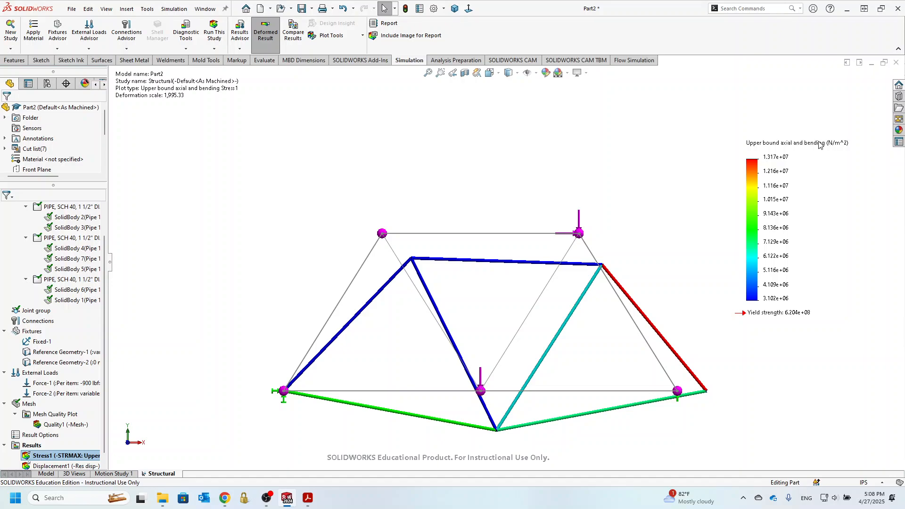
Step: Edit the stress plot definition to show Axial stress in psi
right_click(784, 143)
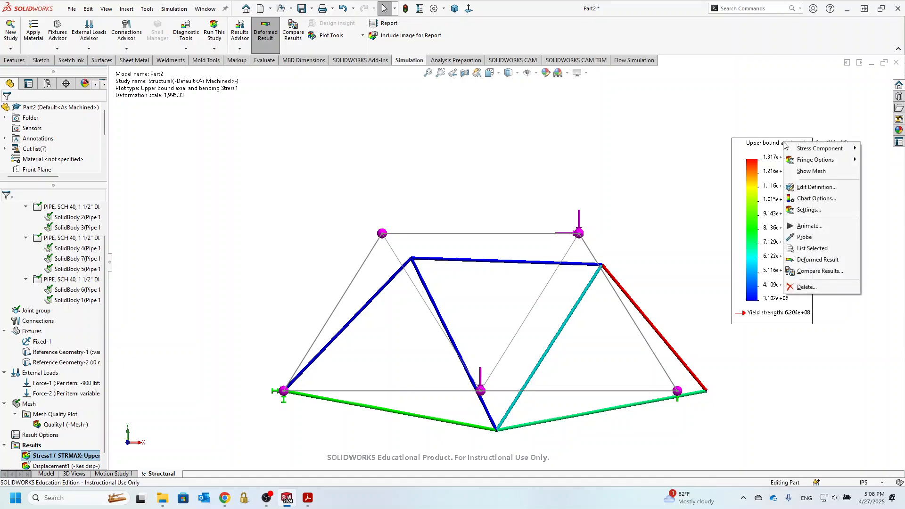
left_click(817, 187)
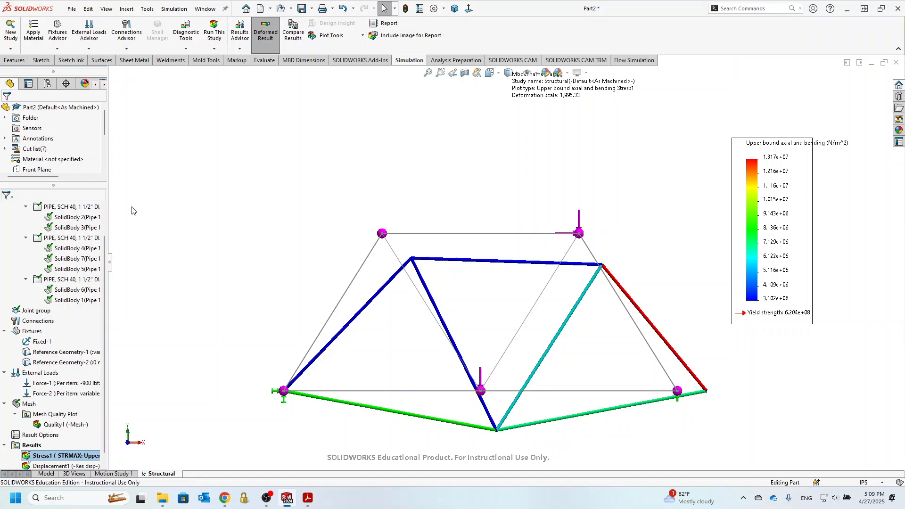
double_click(788, 147)
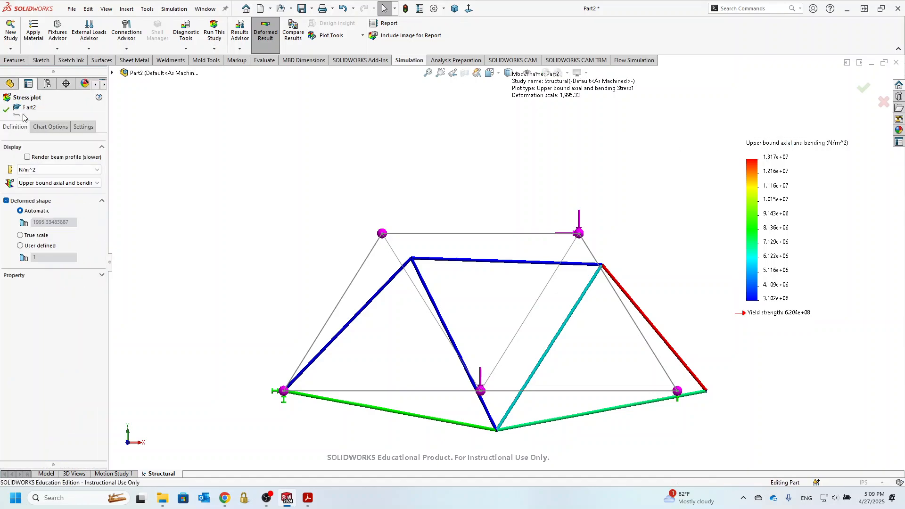
left_click(34, 170)
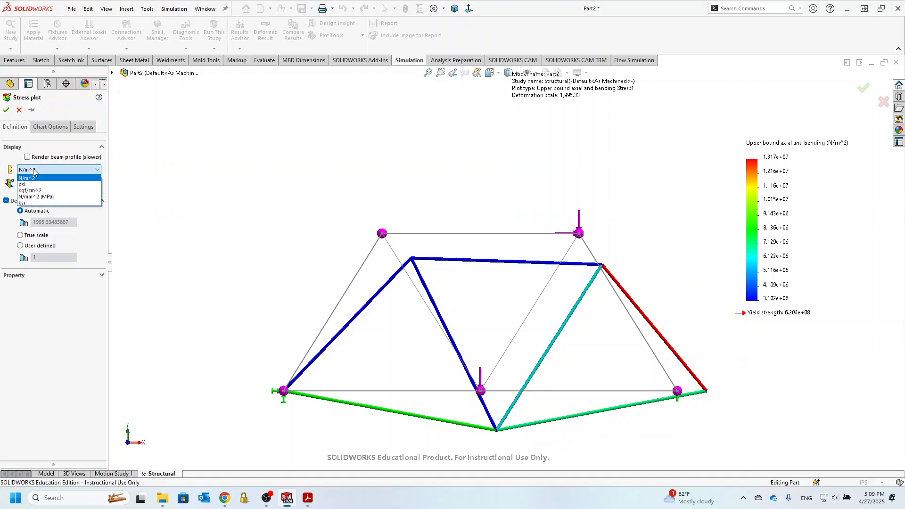
left_click(37, 185)
left_click(38, 183)
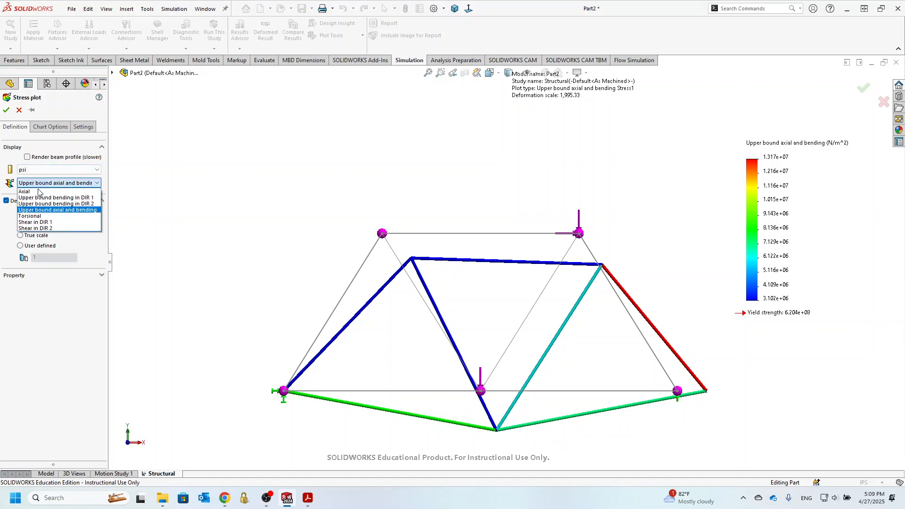
left_click(38, 192)
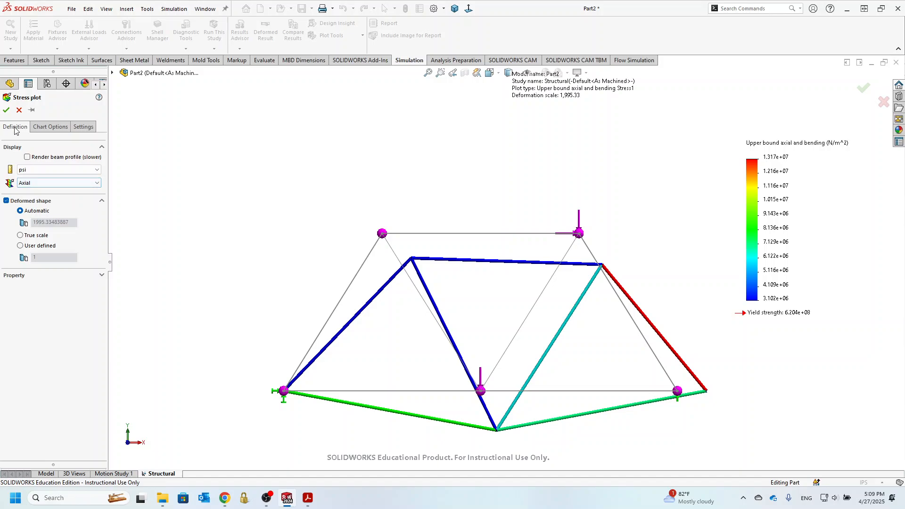
Step: Show min and max annotations in floating number format on the stress plot, and place each label beside its member
left_click(50, 128)
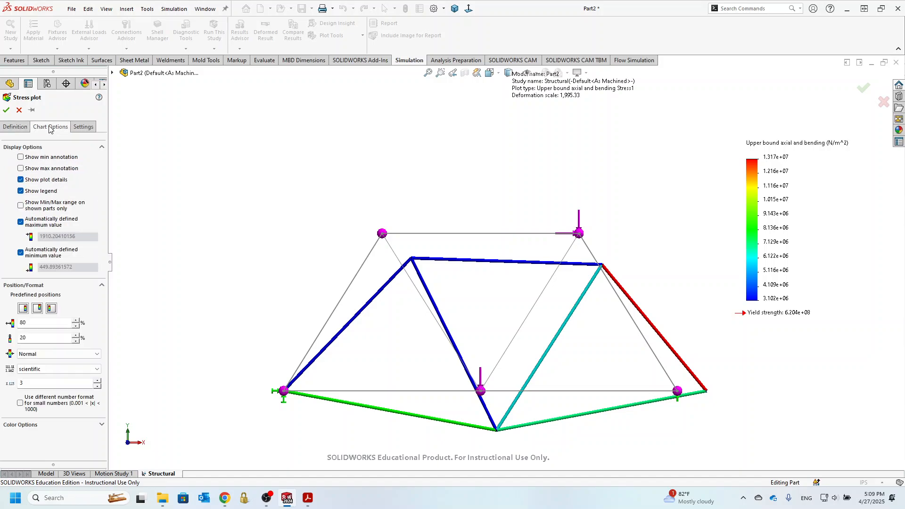
left_click(36, 158)
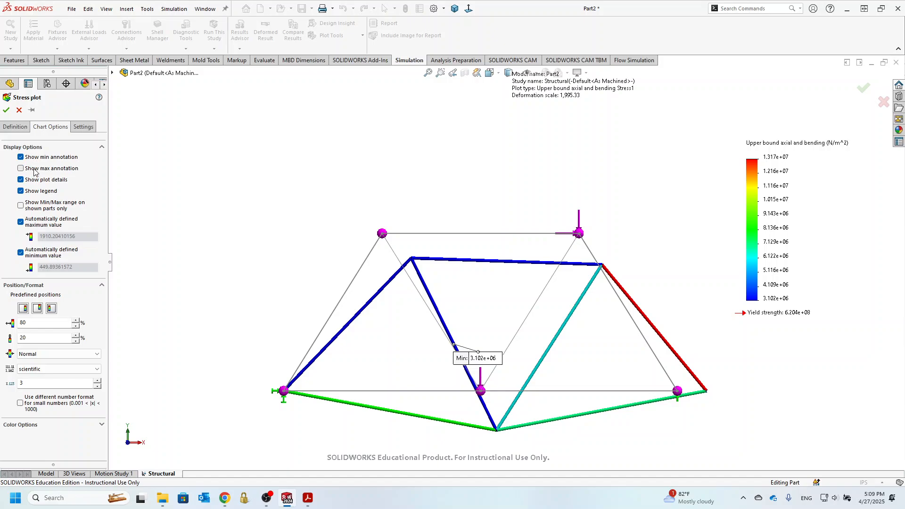
left_click(34, 170)
left_click(44, 370)
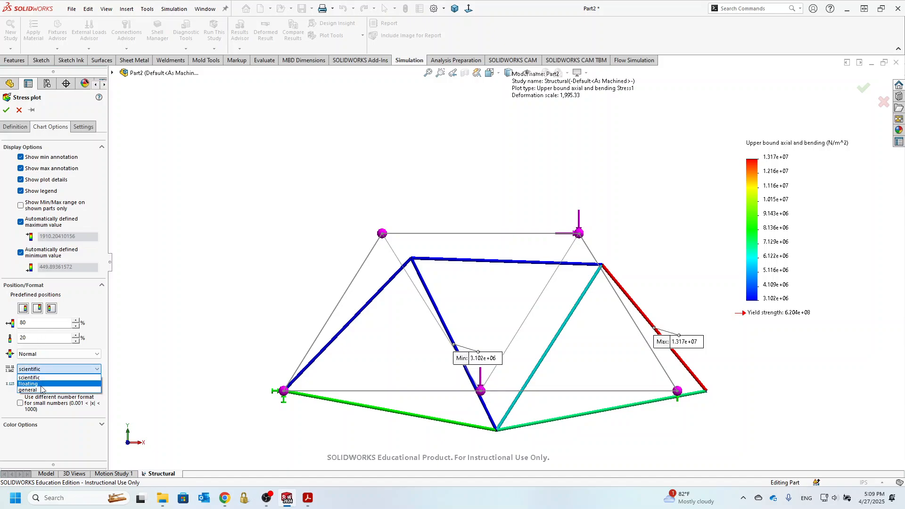
left_click(41, 385)
left_click(6, 110)
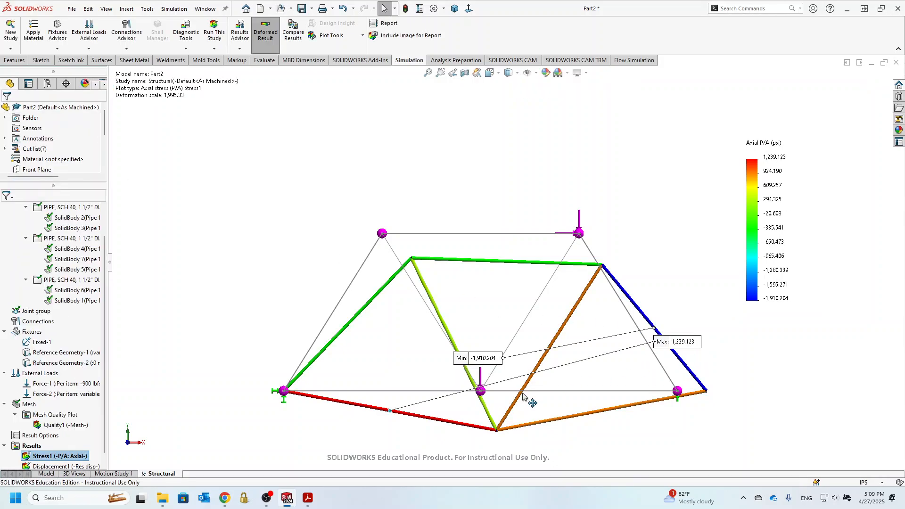
left_click_drag(523, 393, 350, 441)
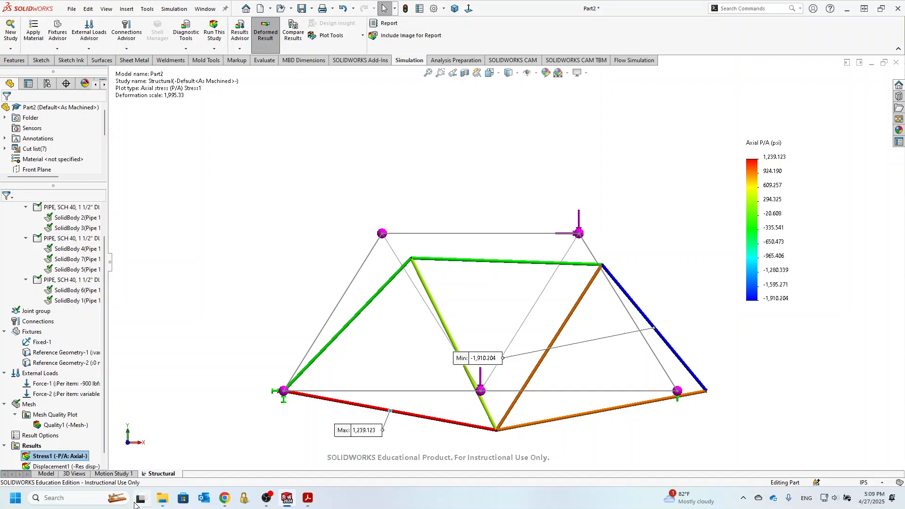
left_click_drag(485, 360, 676, 304)
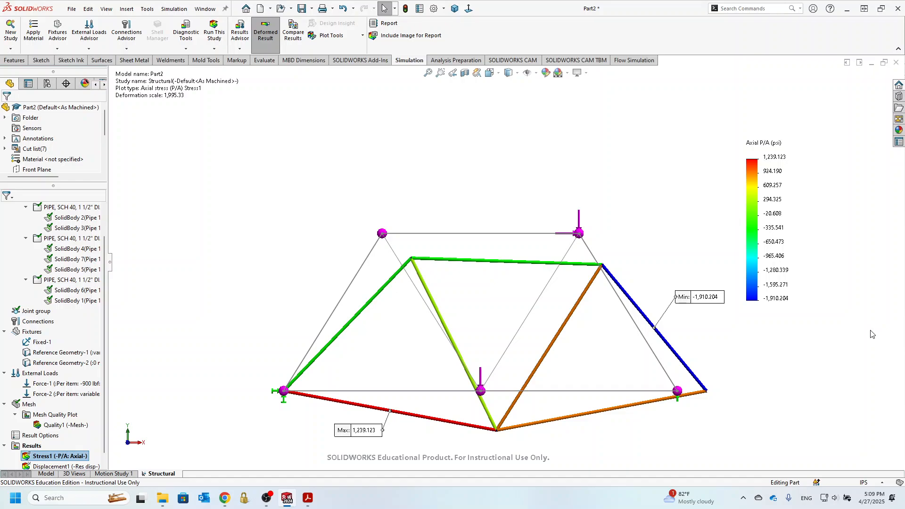
Step: Activate the displacement plot and set its resultant displacement units to in
scroll(65, 450, "down", 1)
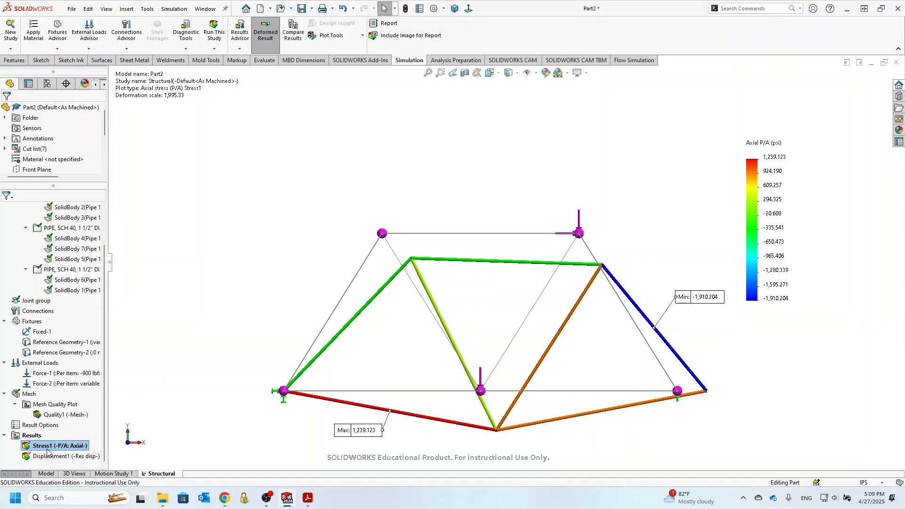
double_click(43, 456)
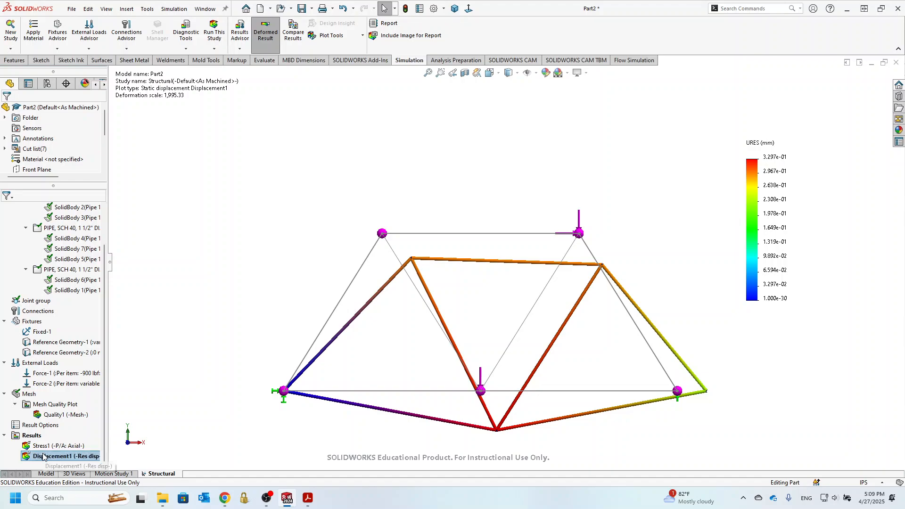
right_click(766, 185)
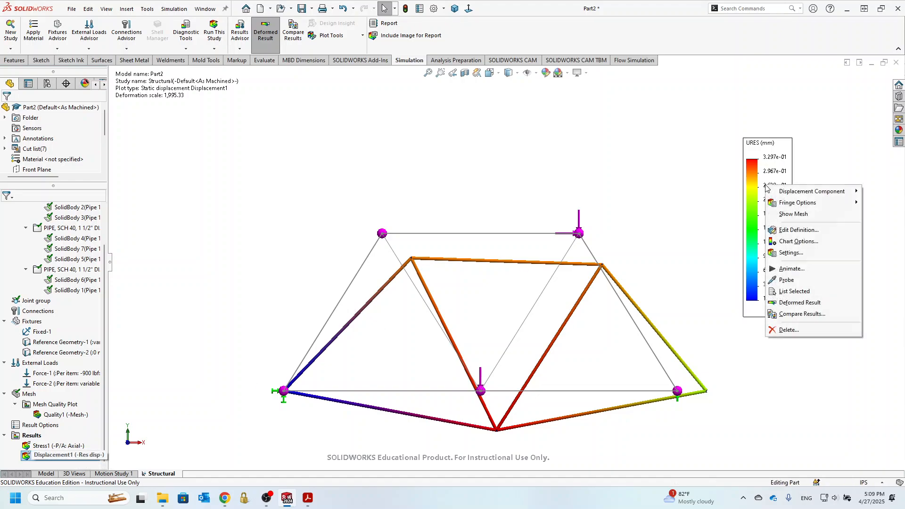
left_click(805, 240)
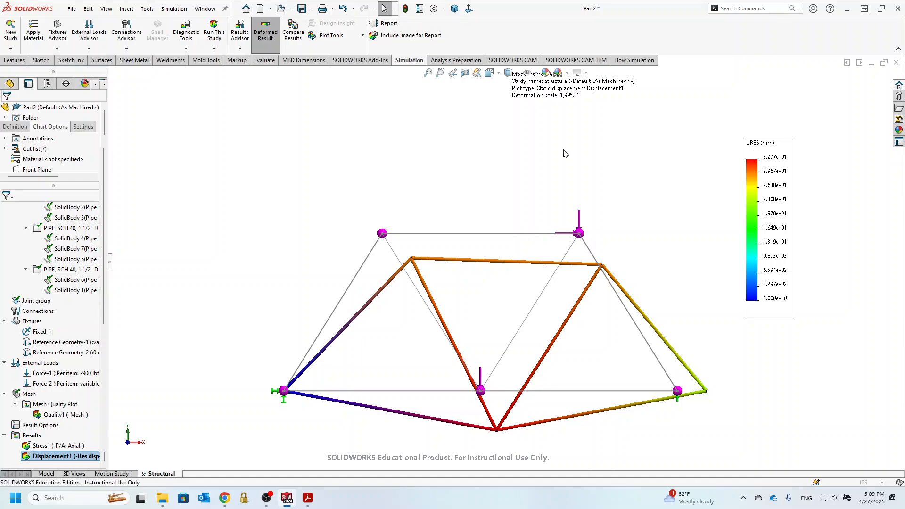
left_click(21, 128)
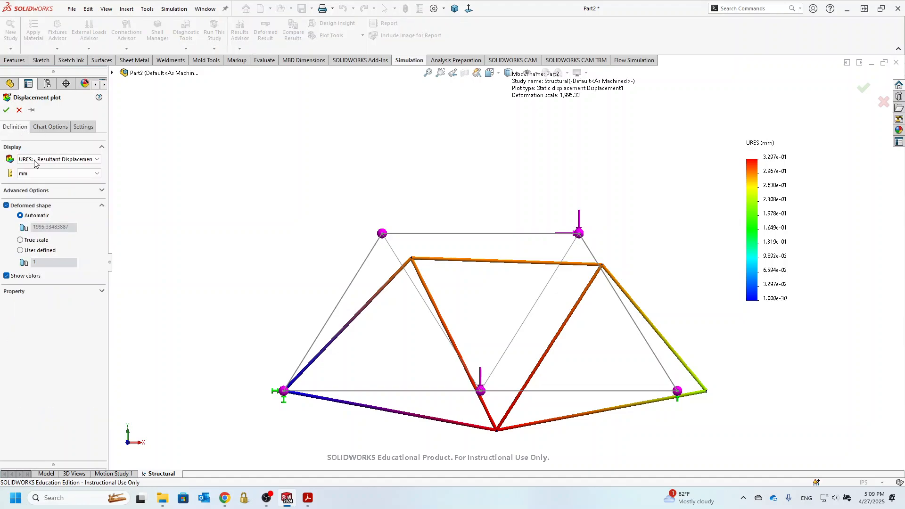
left_click(34, 174)
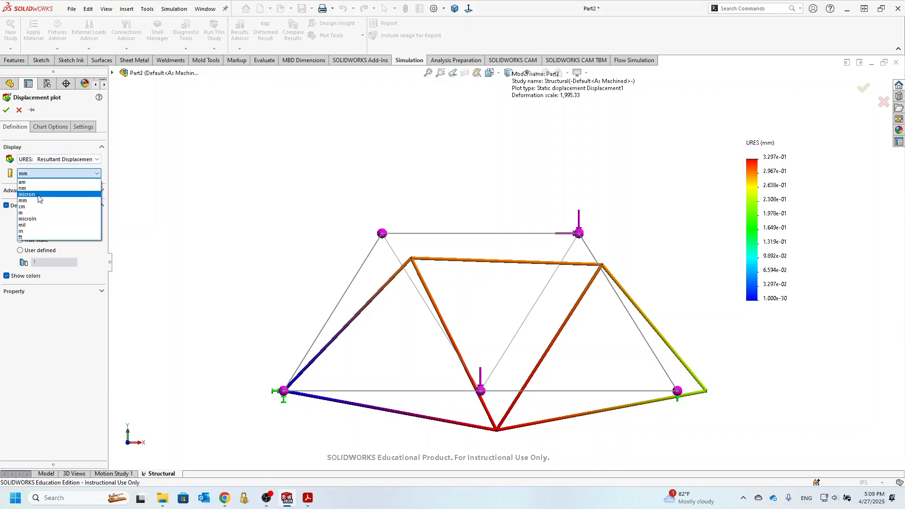
left_click(38, 231)
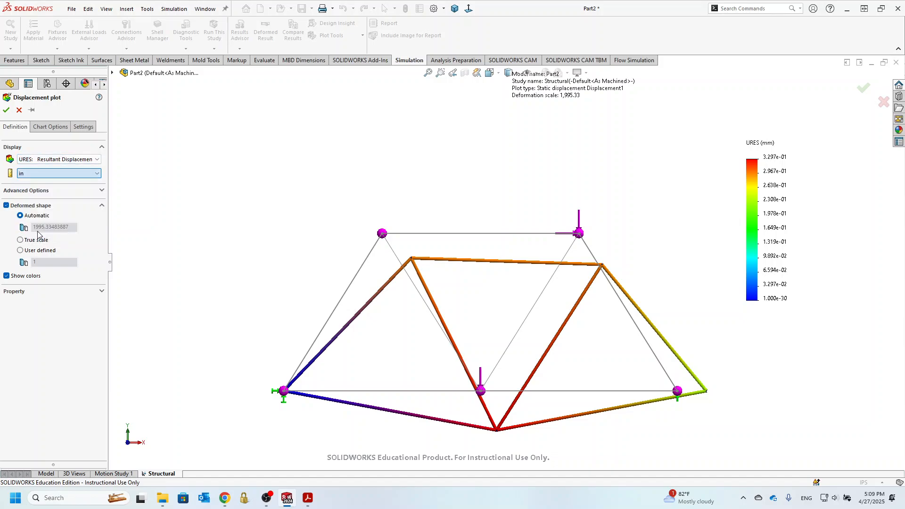
Step: Show min and max annotations in floating number format on the displacement plot, and place each label near its joint
left_click(49, 129)
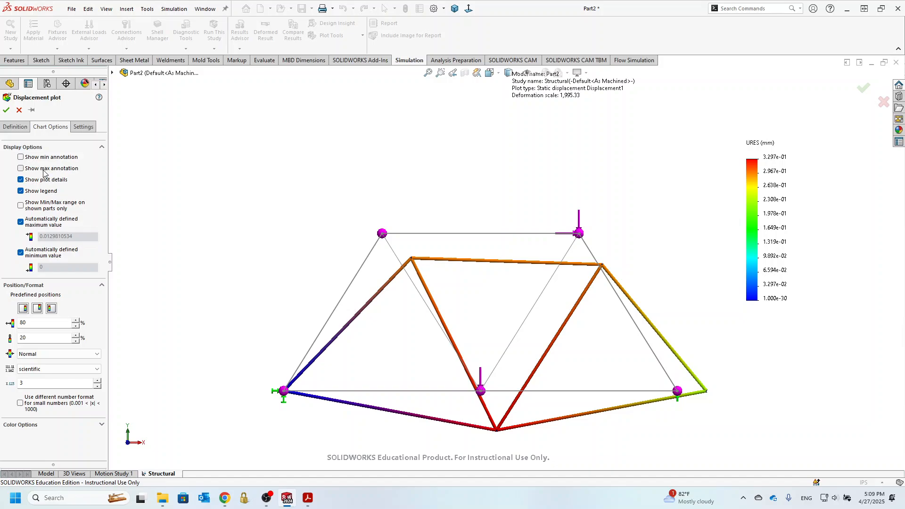
left_click(43, 169)
left_click(43, 158)
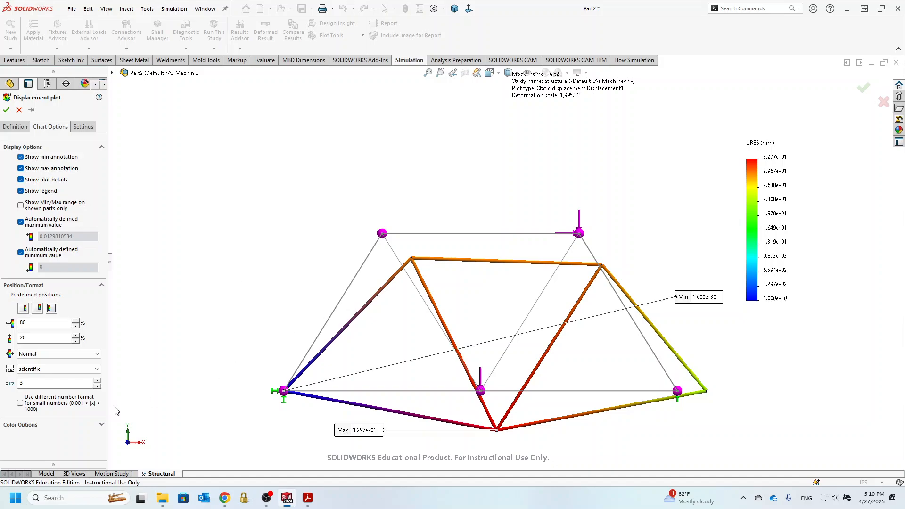
left_click(49, 373)
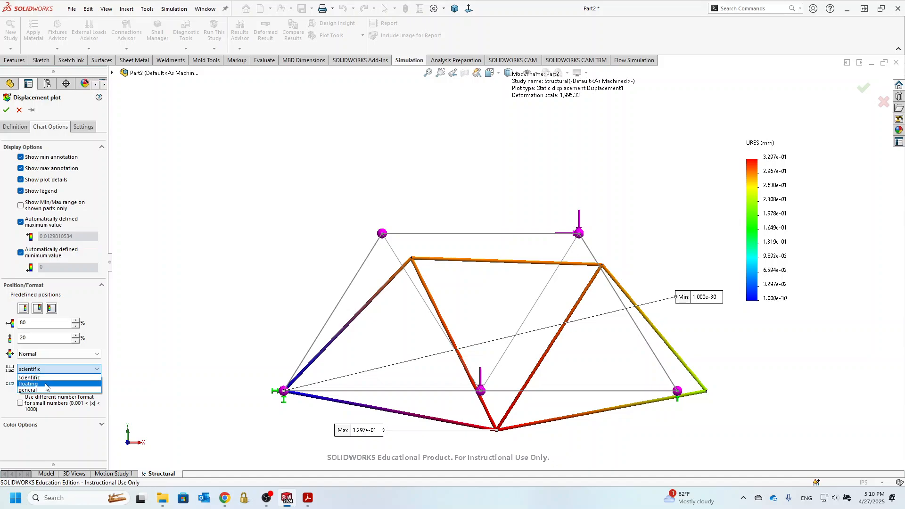
left_click(47, 386)
left_click(6, 110)
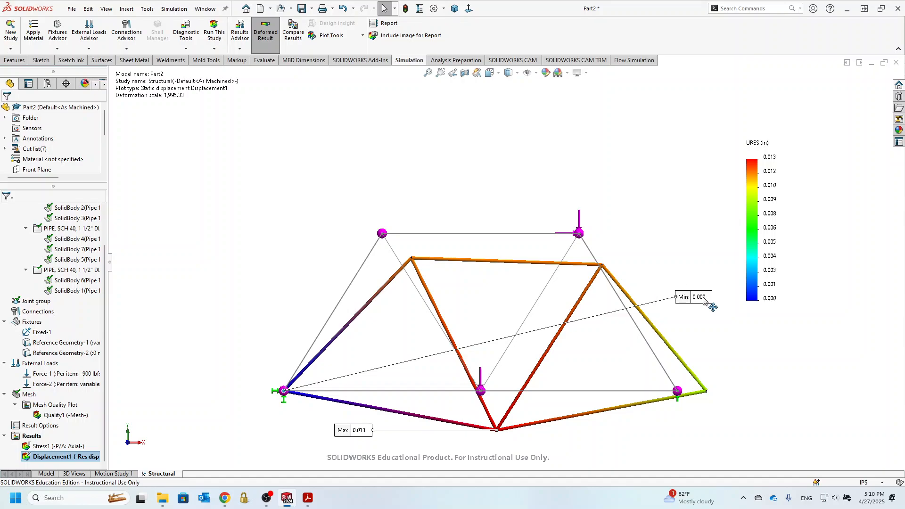
mouse_move(684, 297)
left_mouse_down()
mouse_move(246, 395)
mouse_move(186, 421)
mouse_move(218, 419)
left_mouse_up()
mouse_move(333, 437)
left_mouse_down()
mouse_move(604, 467)
mouse_move(780, 430)
mouse_move(753, 490)
left_mouse_up()
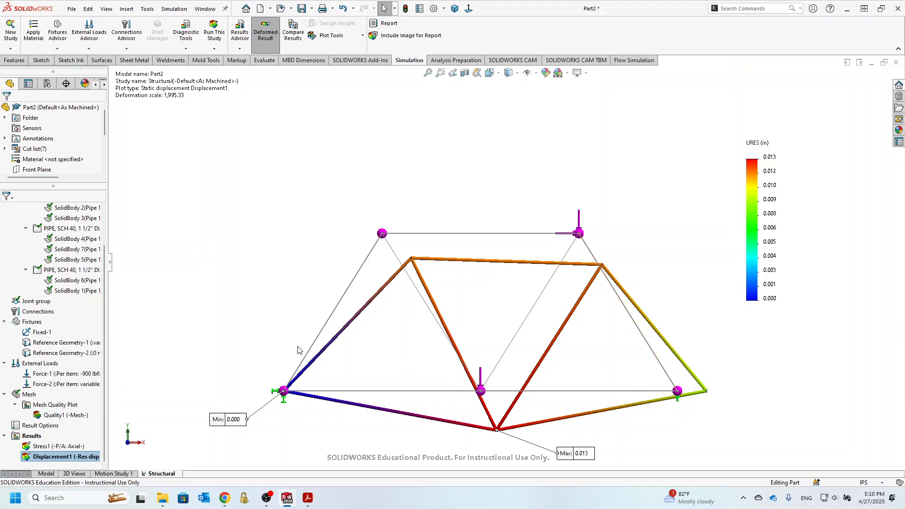
Step: List the beam forces of all truss members in English (IPS) units and examine their axial forces
scroll(60, 458, "up", 1)
scroll(36, 435, "down", 1)
right_click(33, 437)
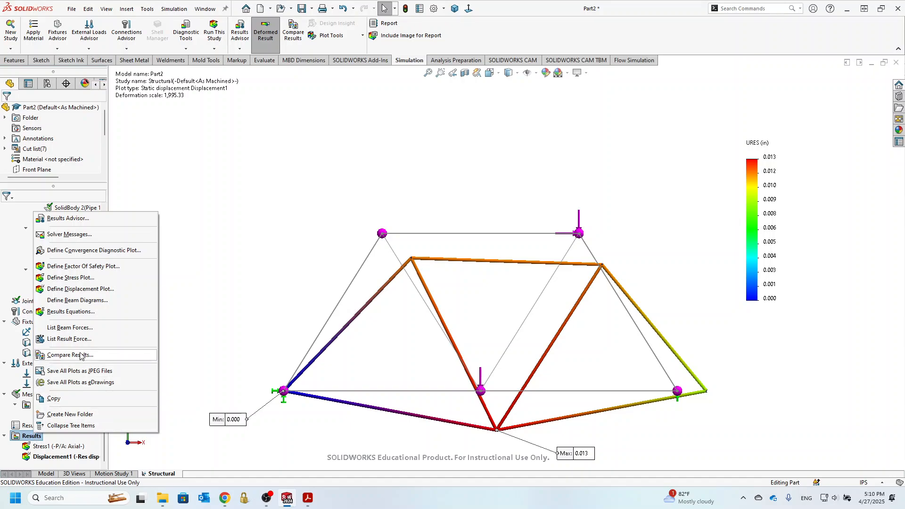
left_click(77, 329)
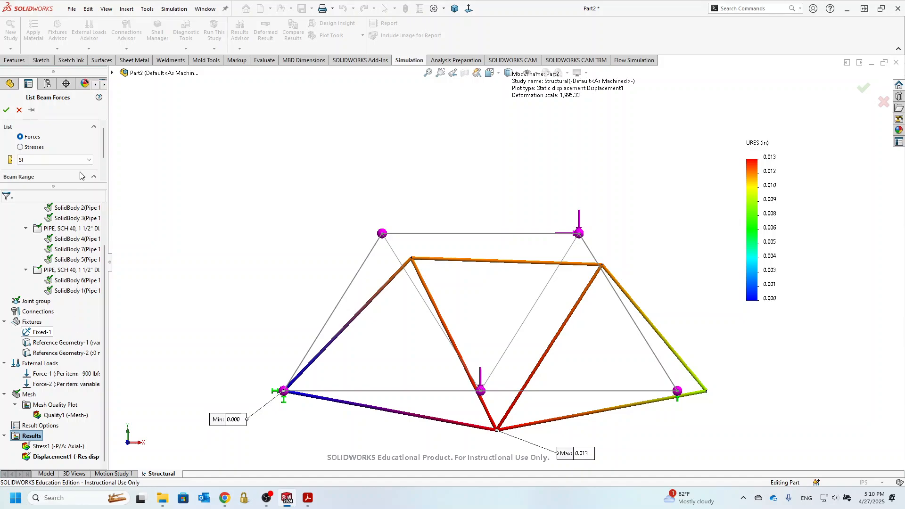
left_click_drag(104, 142, 77, 262)
scroll(98, 160, "up", 2)
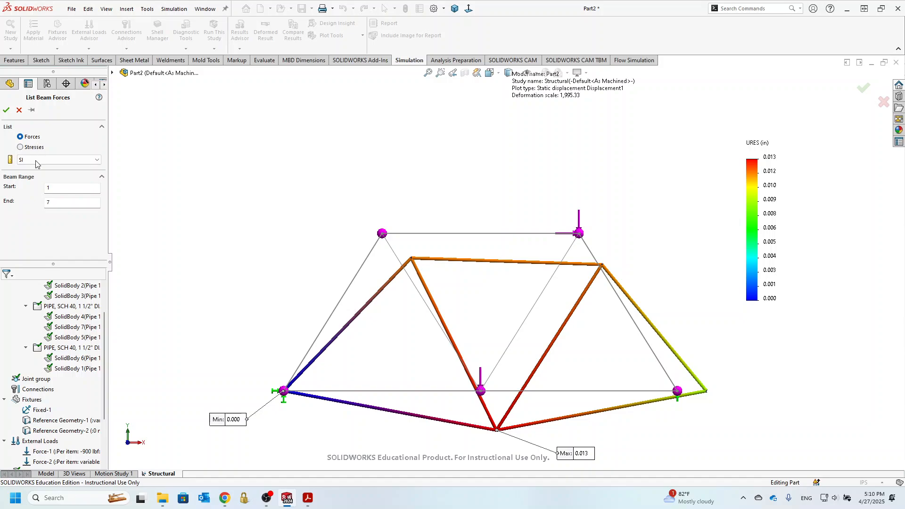
left_click(36, 160)
left_click(37, 176)
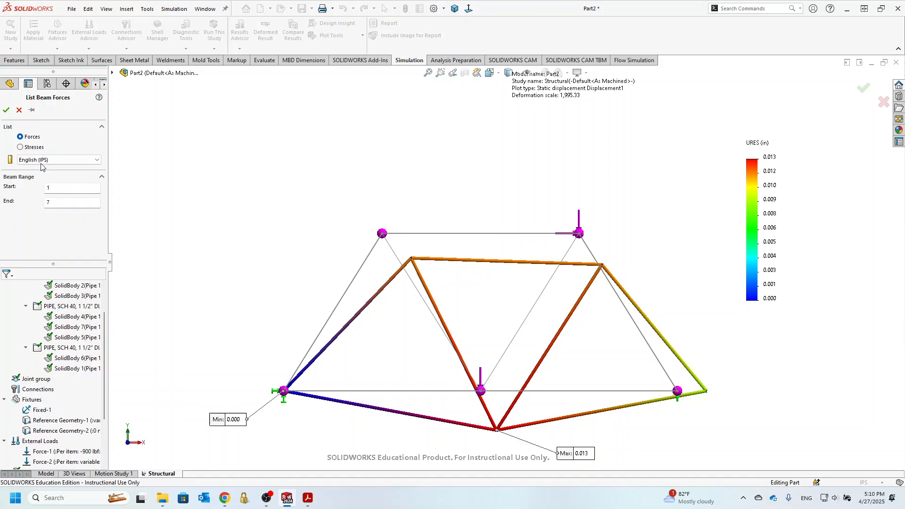
left_click(6, 112)
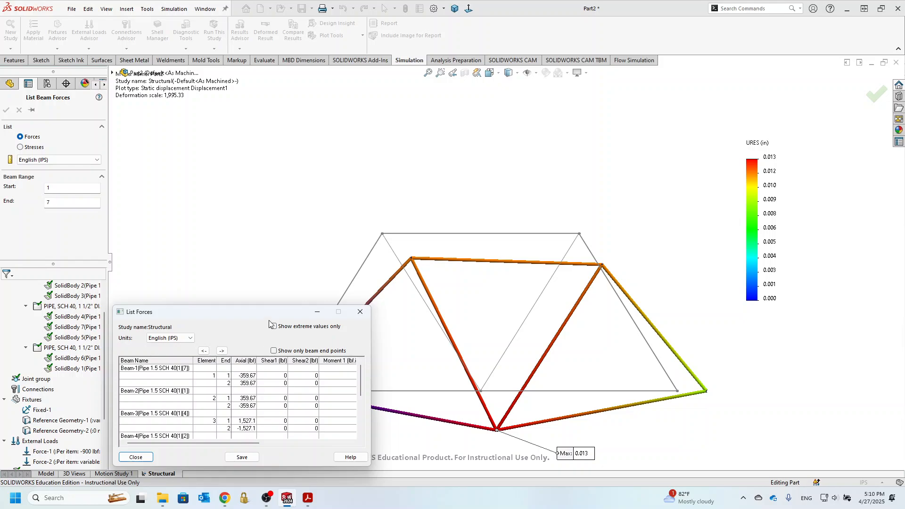
left_click_drag(273, 311, 282, 201)
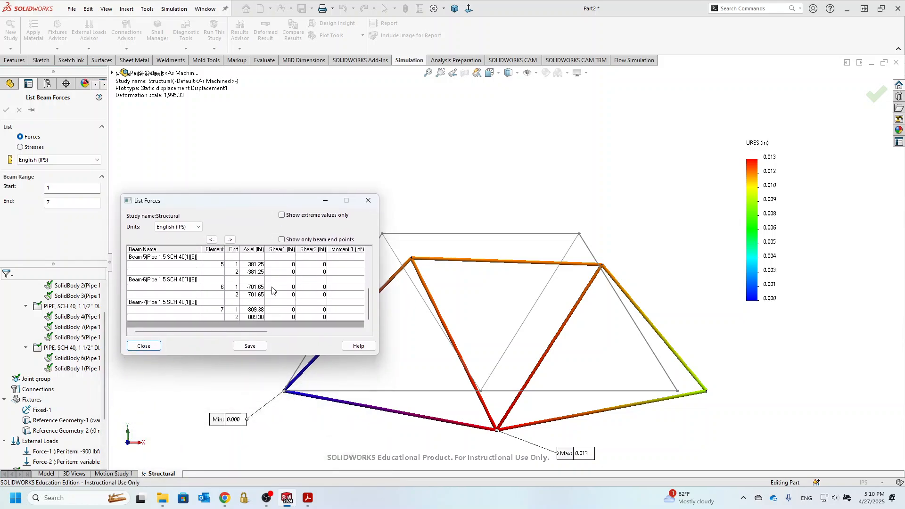
Step: Close the beam forces list, compute the reaction forces at the truss's two outer support joints, and place each force label beside its joint
left_click(143, 346)
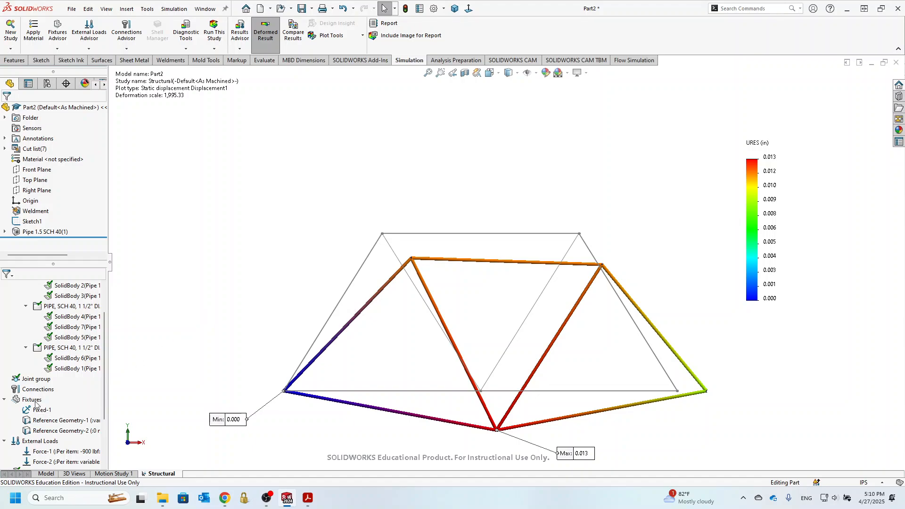
scroll(35, 404, "down", 3)
right_click(32, 441)
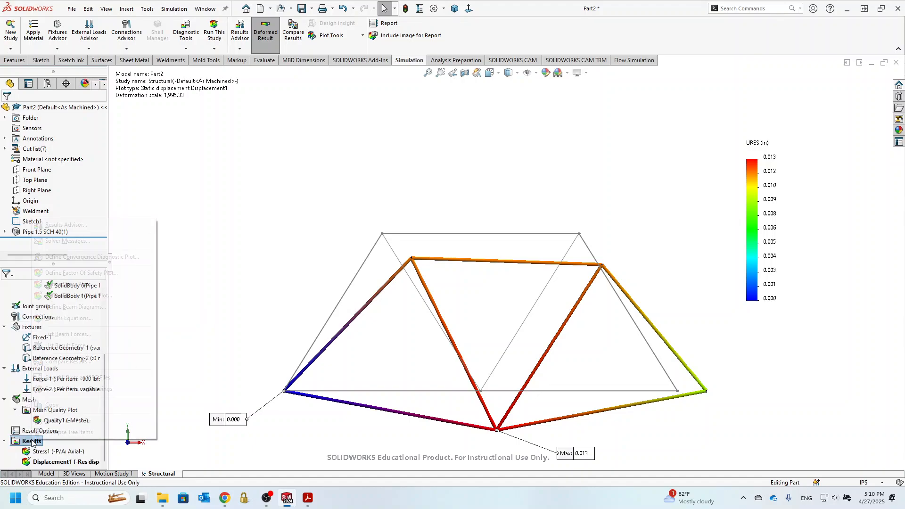
left_click(76, 347)
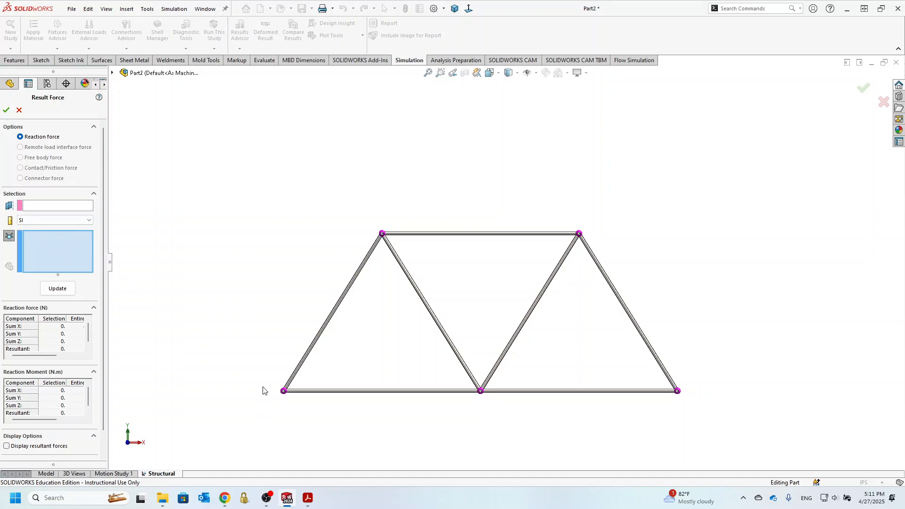
left_click(281, 392)
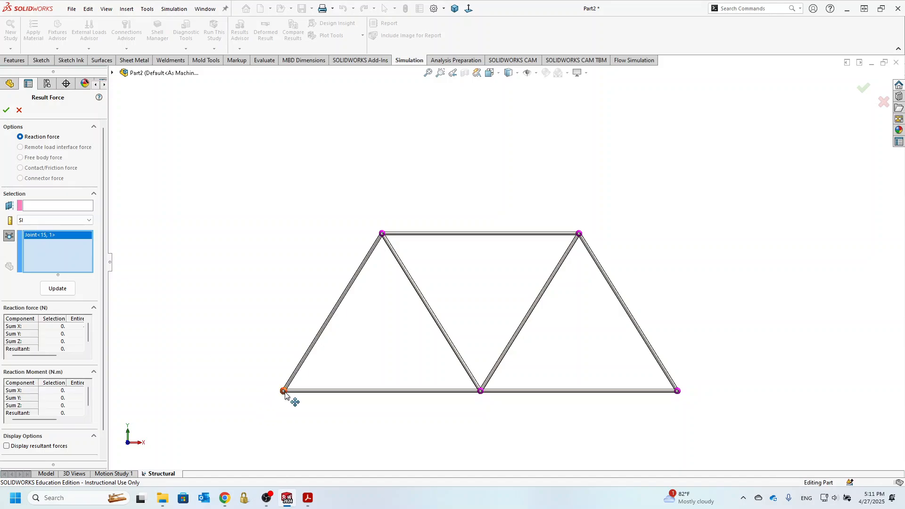
left_click(678, 392)
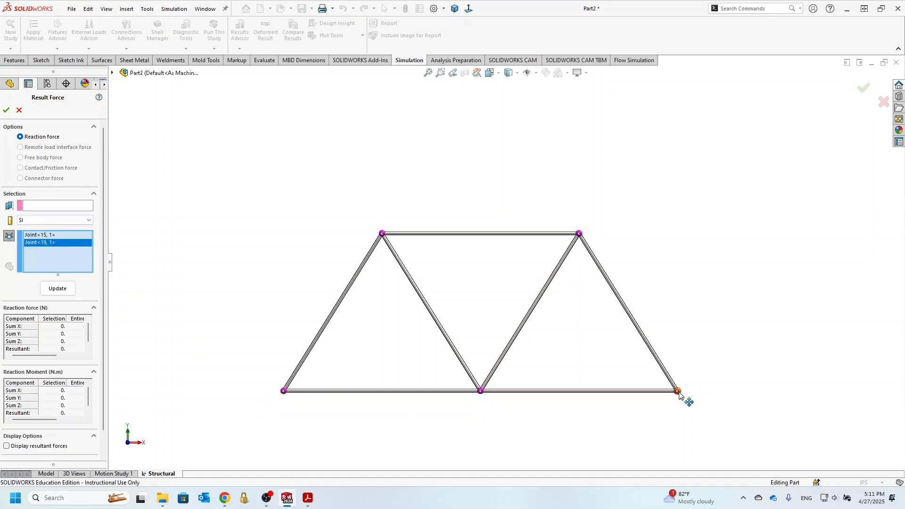
left_click(58, 289)
left_click_drag(338, 429, 176, 450)
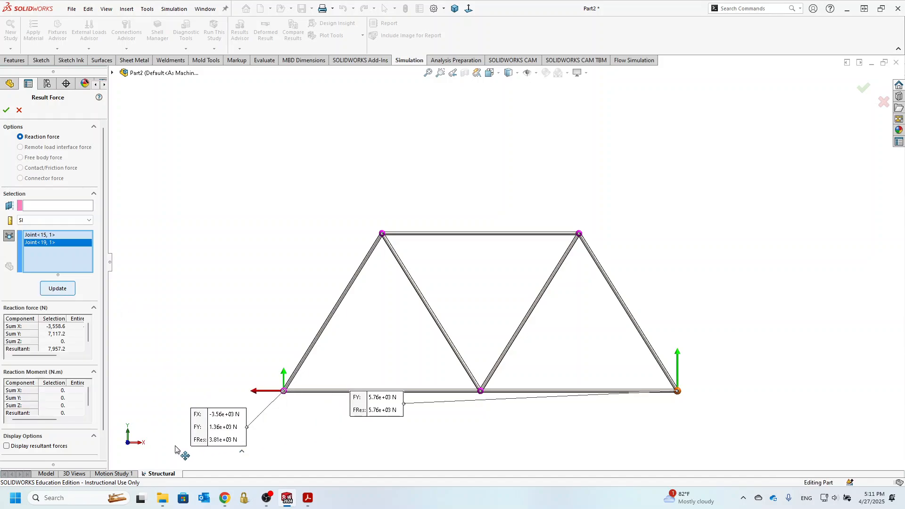
left_click_drag(377, 414, 780, 348)
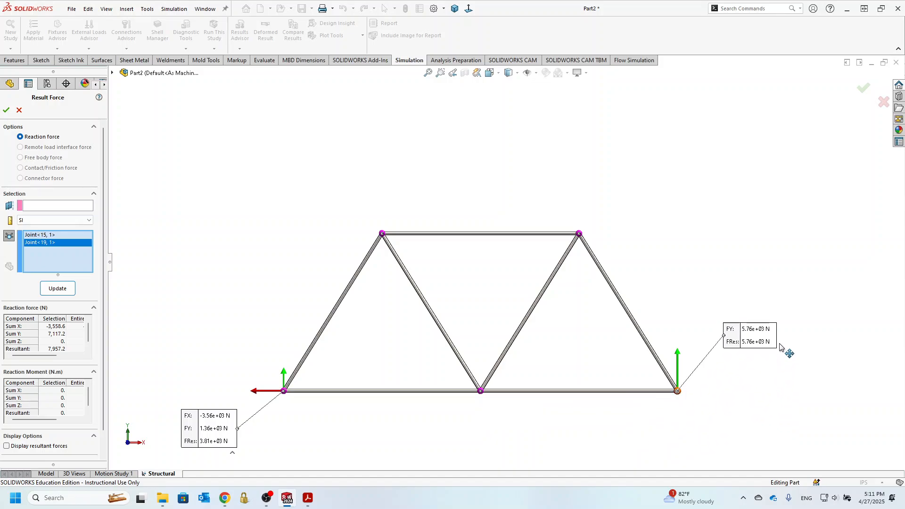
Step: Switch the reaction forces to English (IPS) units, reposition both labels beside their support joints, and examine the reaction force components
left_click(53, 221)
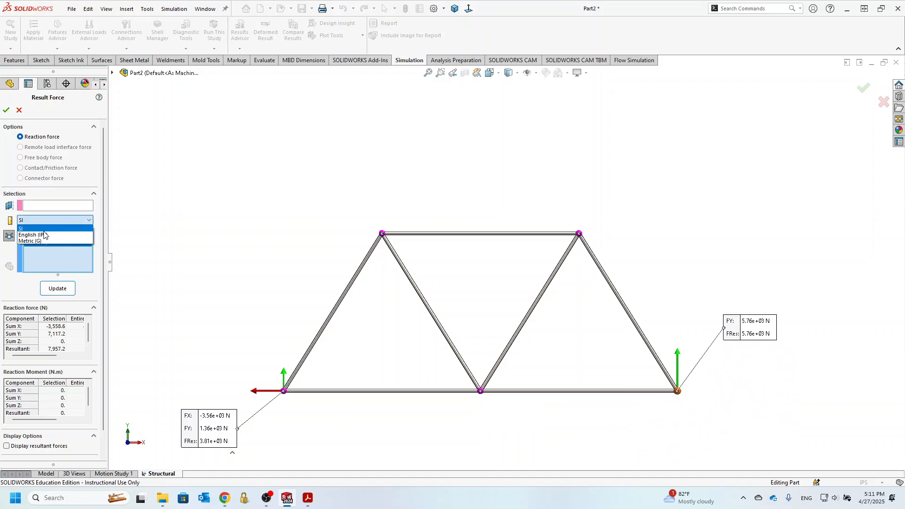
left_click(45, 234)
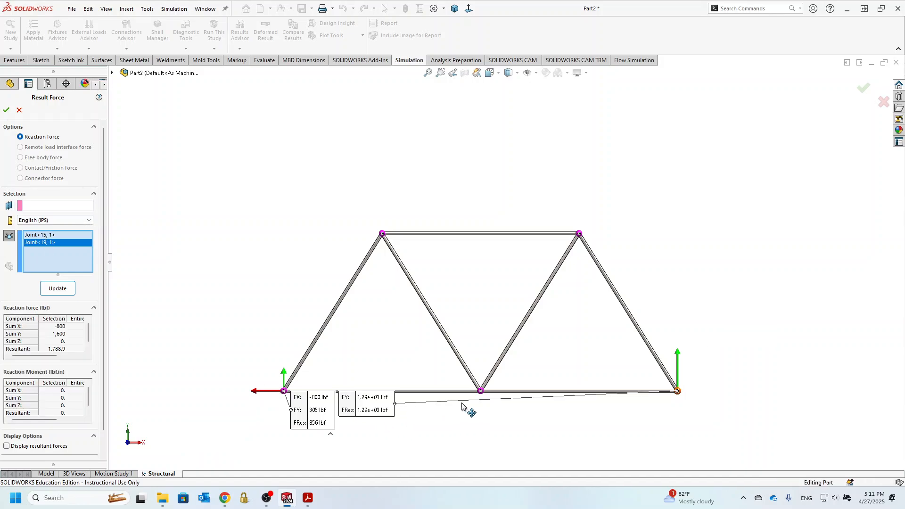
left_click_drag(462, 406, 896, 306)
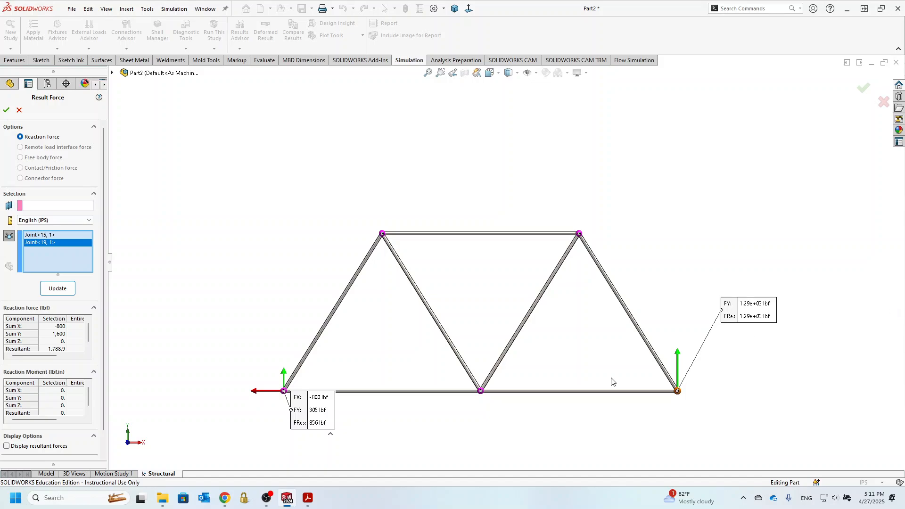
left_click_drag(308, 411, 189, 446)
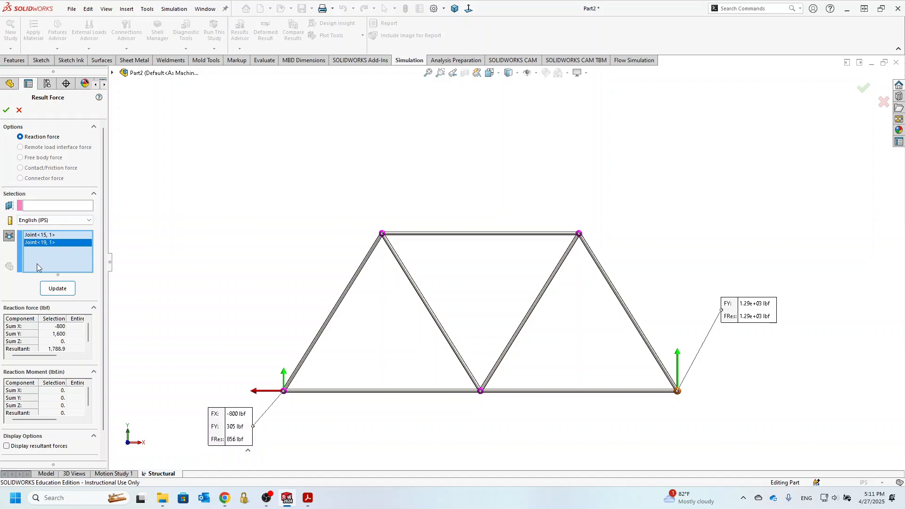
scroll(71, 343, "down", 1)
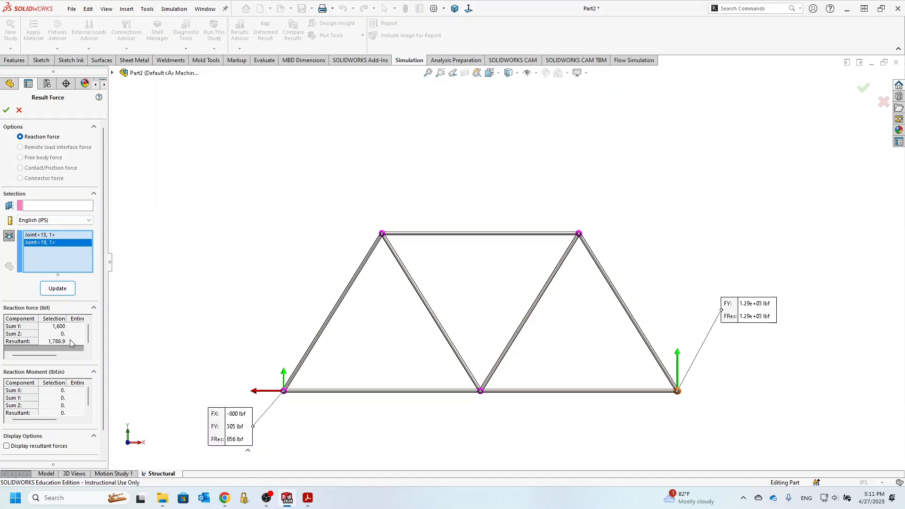
left_click(6, 109)
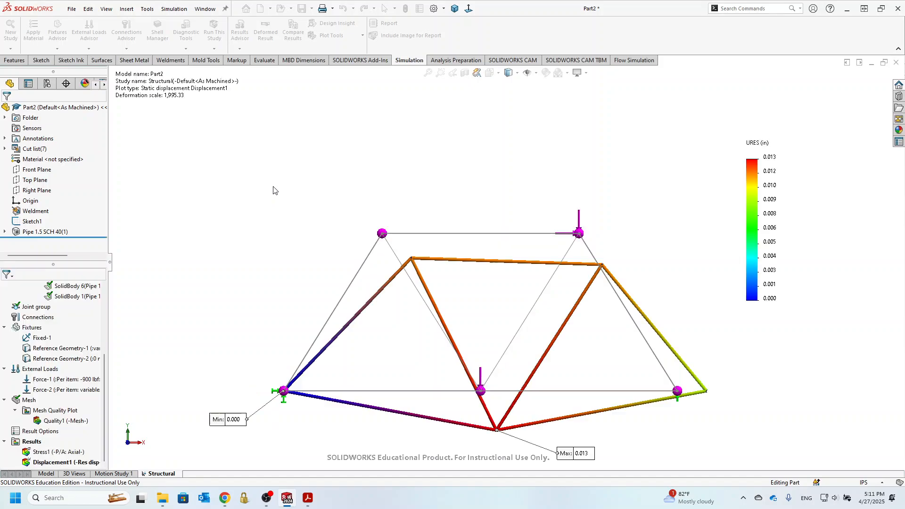